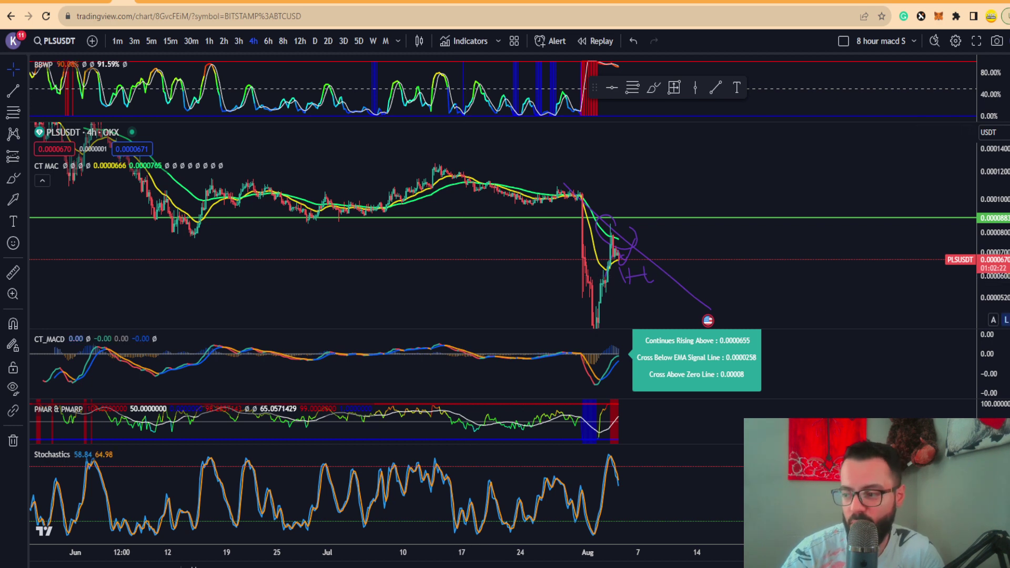
# Compress the price scale and measure the early-August bounce (229% over 39 bars), then clear it
pyautogui.moveTo(983, 266); pyautogui.dragTo(983, 287)
pyautogui.click(13, 271)
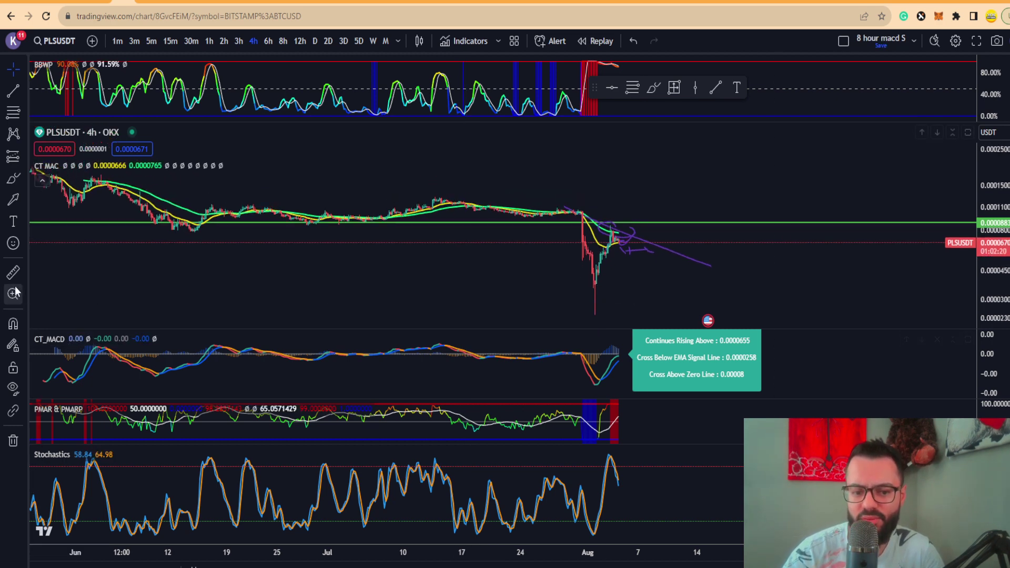
pyautogui.click(601, 311)
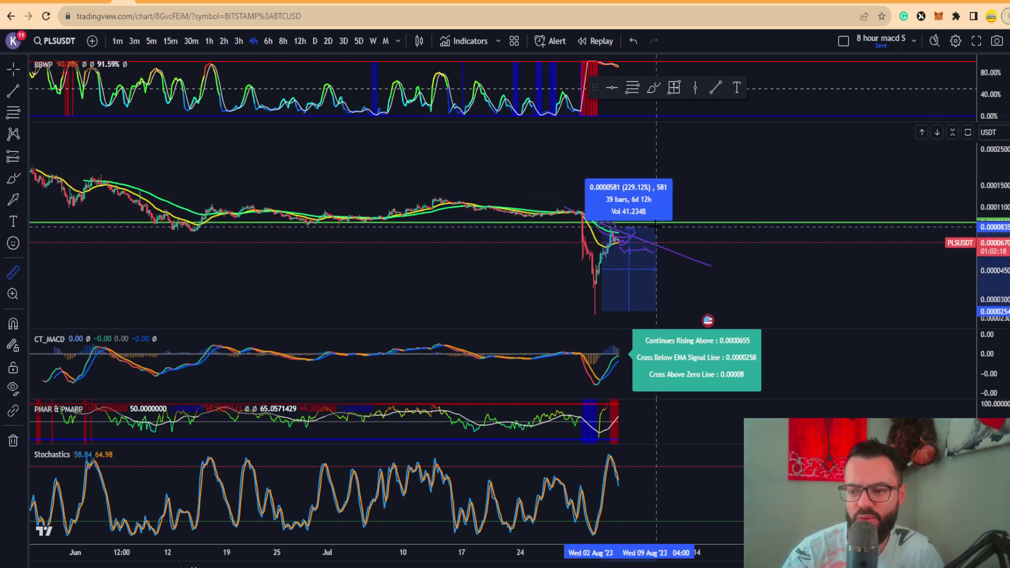
pyautogui.click(656, 227)
pyautogui.click(687, 228)
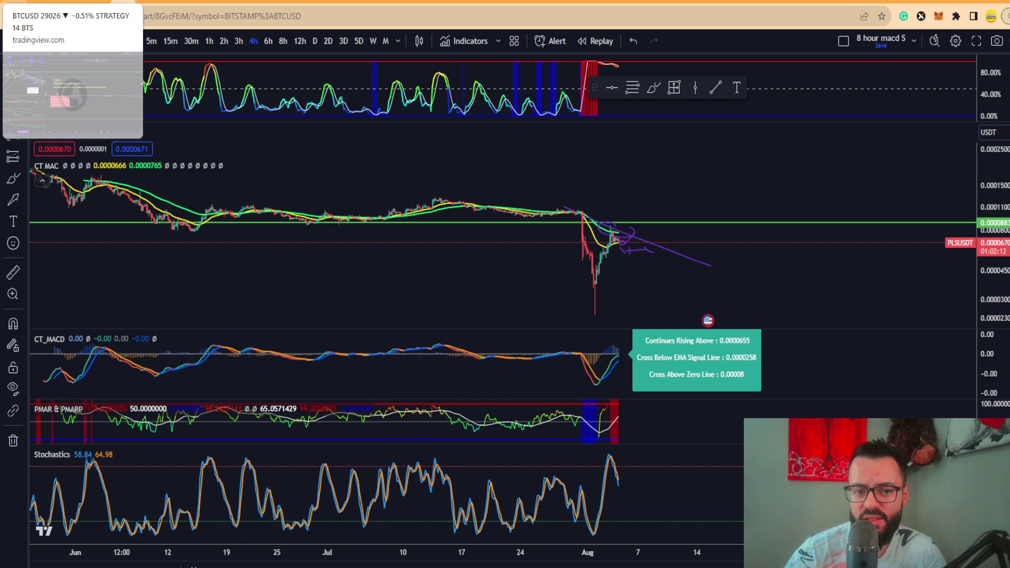
# Cycle through the DXY, BTC 2D and strategy chart tabs to reach BTCUSD 12h Strategy 23
pyautogui.click(21, 2)
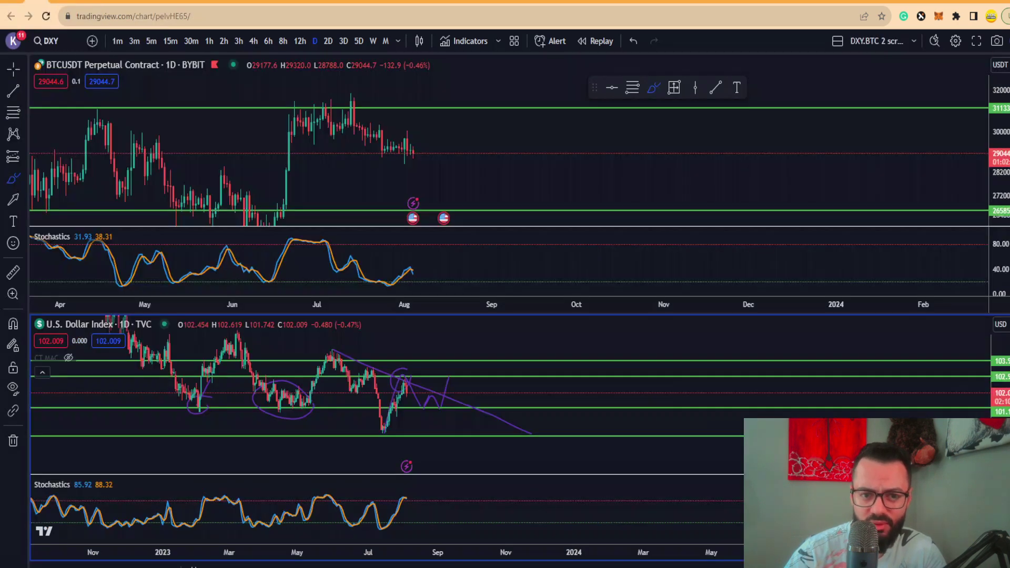
pyautogui.click(59, 2)
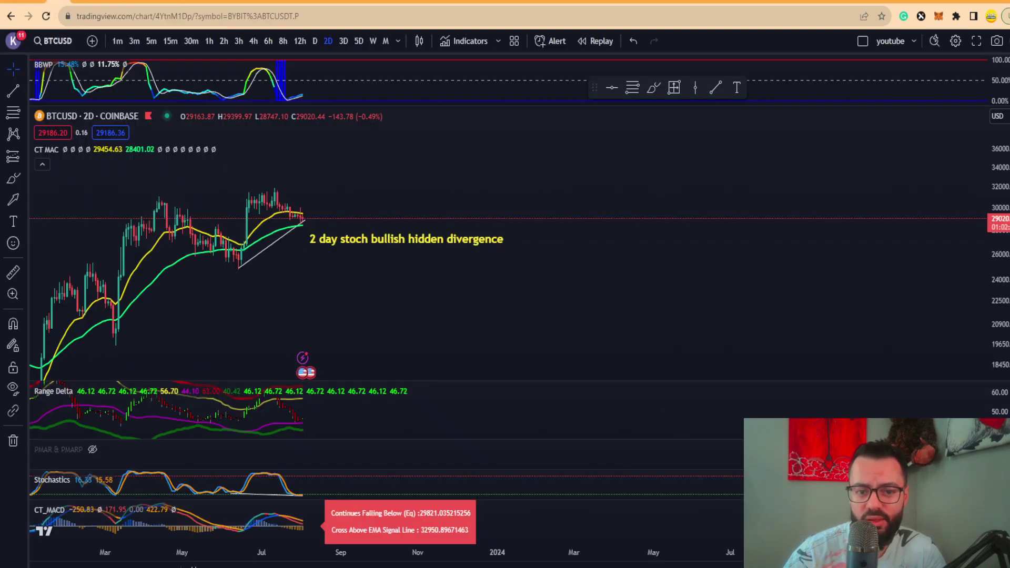
pyautogui.hotkey('ctrl', 'Tab')
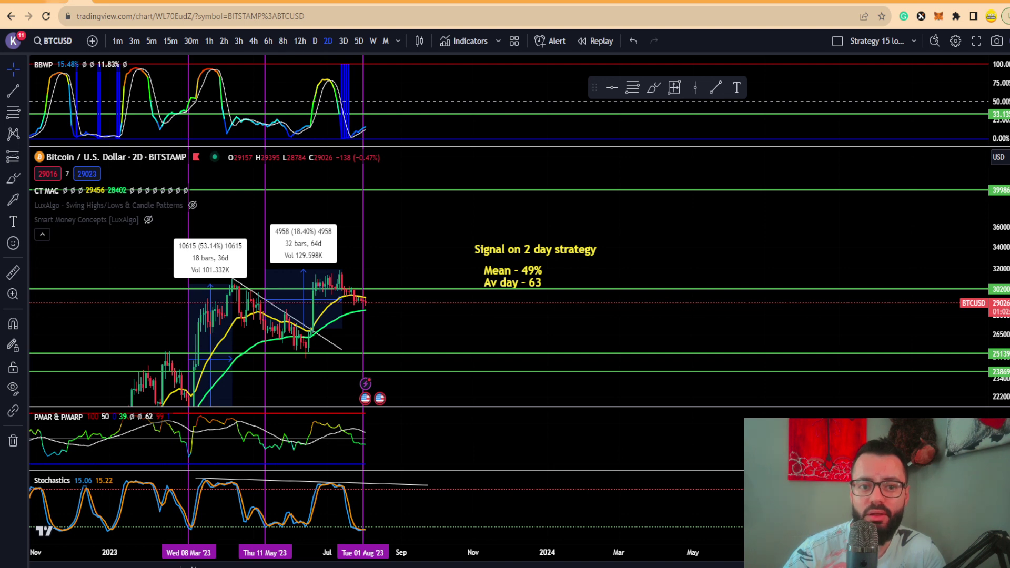
pyautogui.hotkey('ctrl', 'Tab')
pyautogui.hotkey('ctrl', 'Tab')
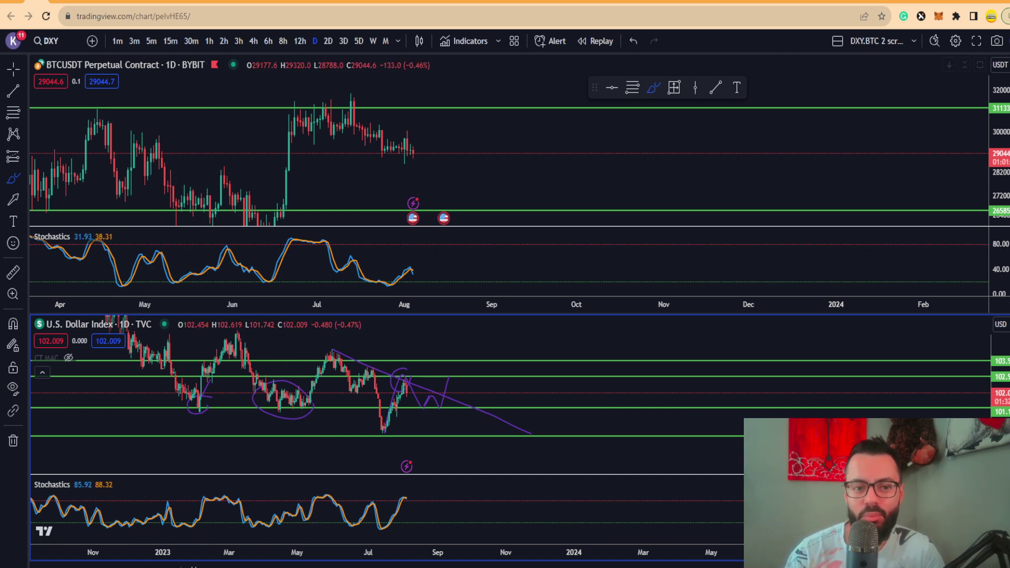
pyautogui.hotkey('ctrl', 'Tab')
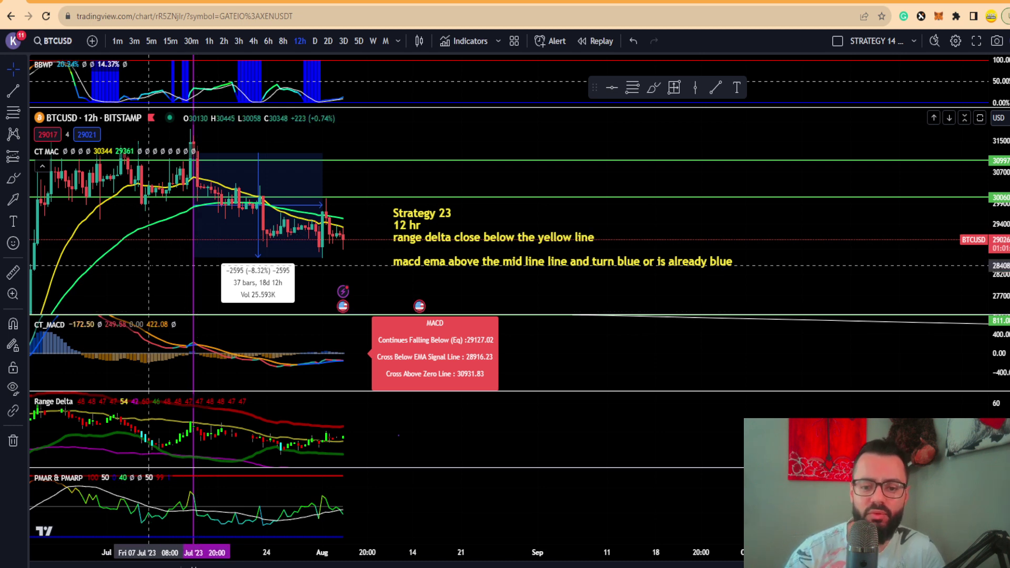
# Pan to earlier July bars and inspect the maximized Range Delta pane before restoring the layout
pyautogui.moveTo(188, 279); pyautogui.dragTo(214, 282)
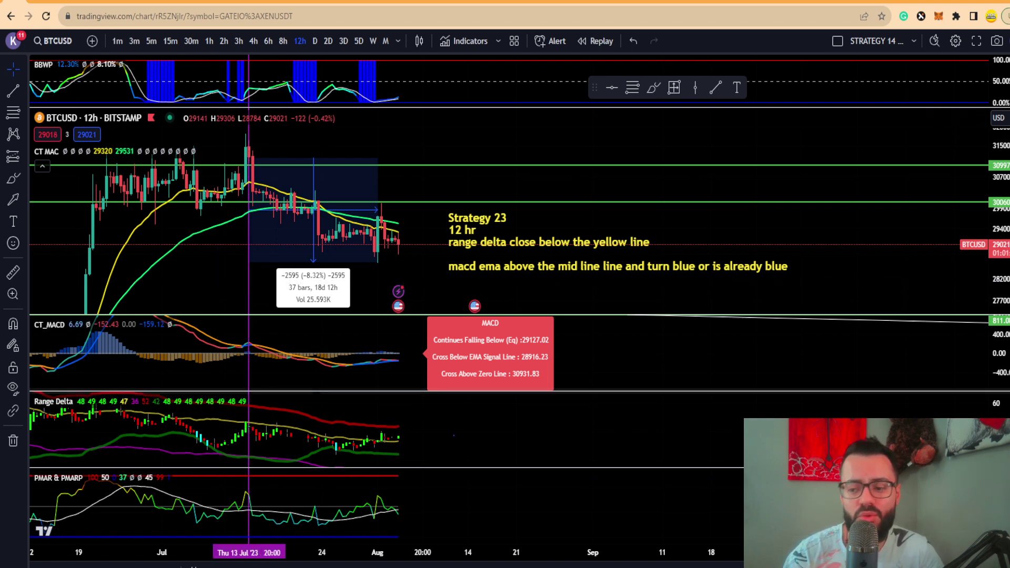
pyautogui.doubleClick(399, 433)
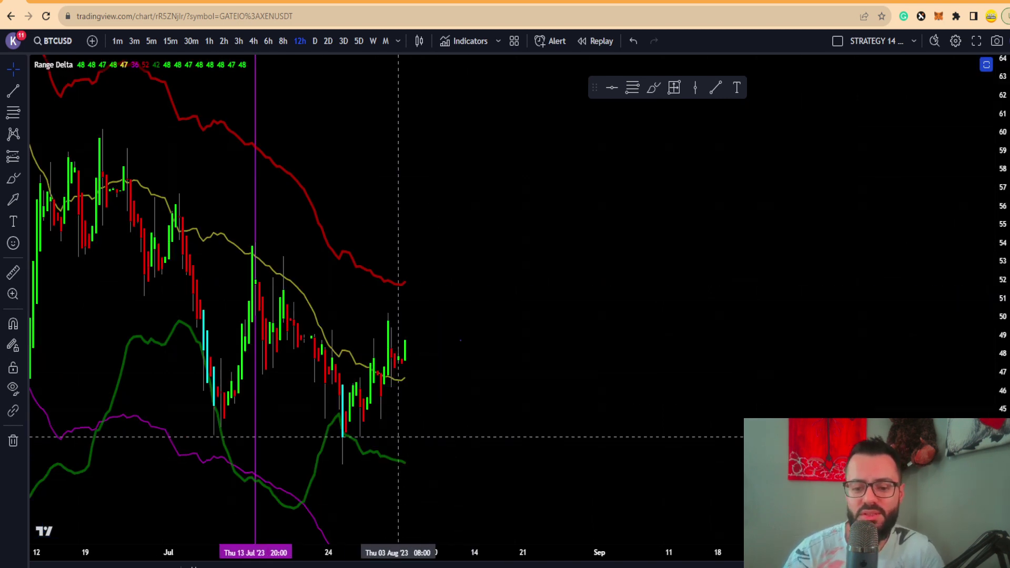
pyautogui.moveTo(399, 433); pyautogui.dragTo(622, 417)
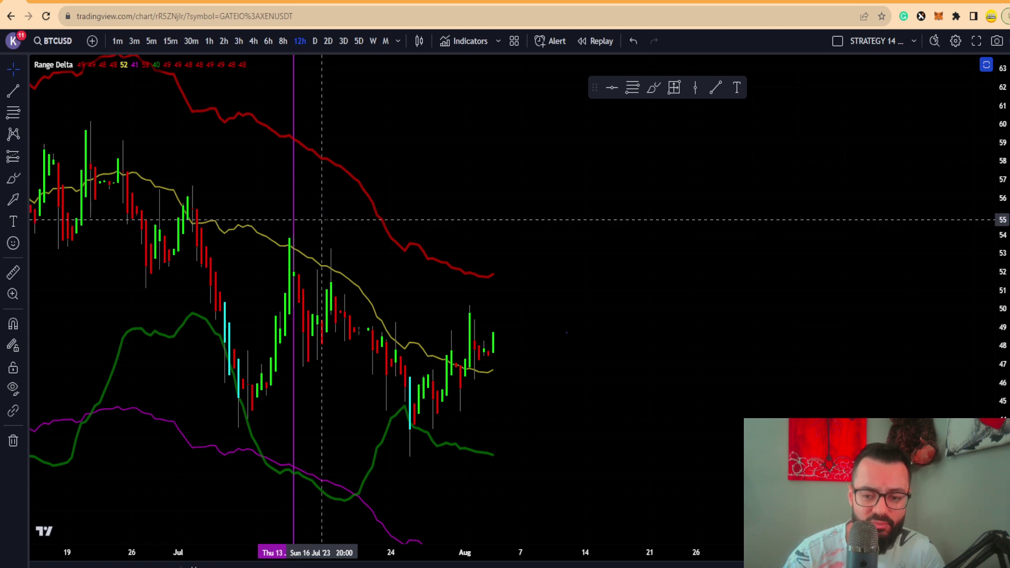
pyautogui.doubleClick(287, 240)
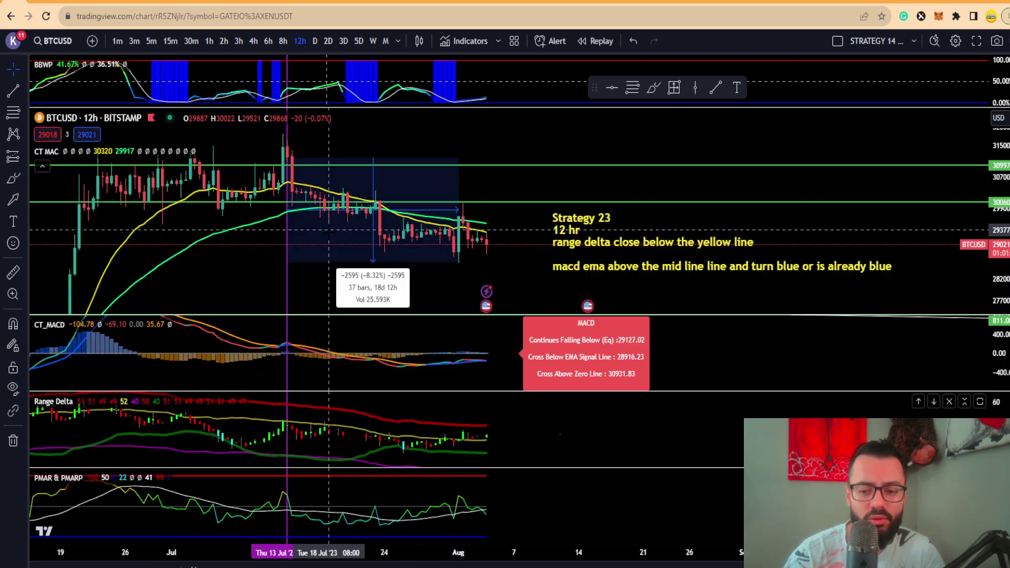
# Inspect the CT_MACD pane maximized, restore it, and bring up the Short Strategy 23 spreadsheet
pyautogui.doubleClick(329, 327)
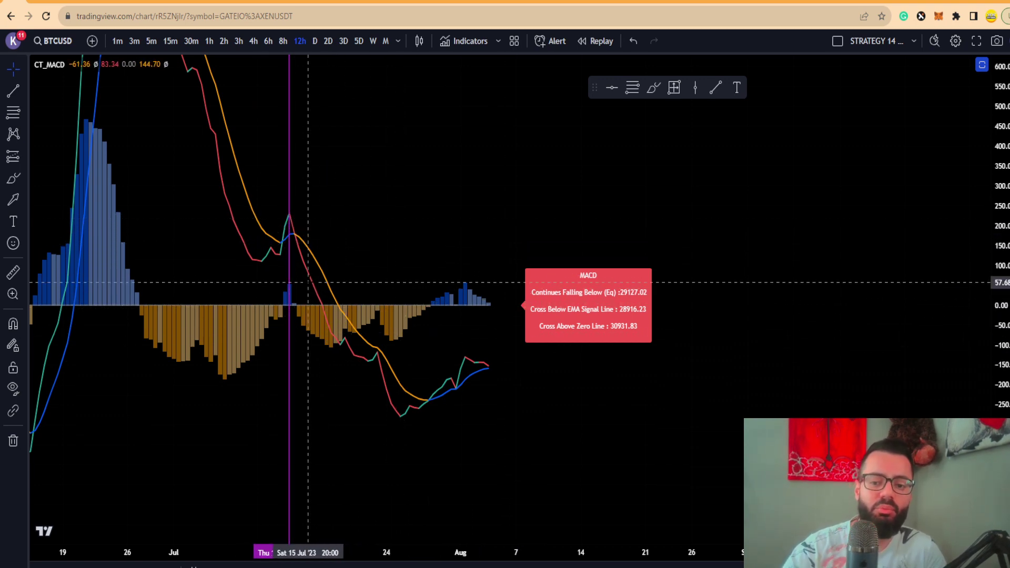
pyautogui.doubleClick(318, 281)
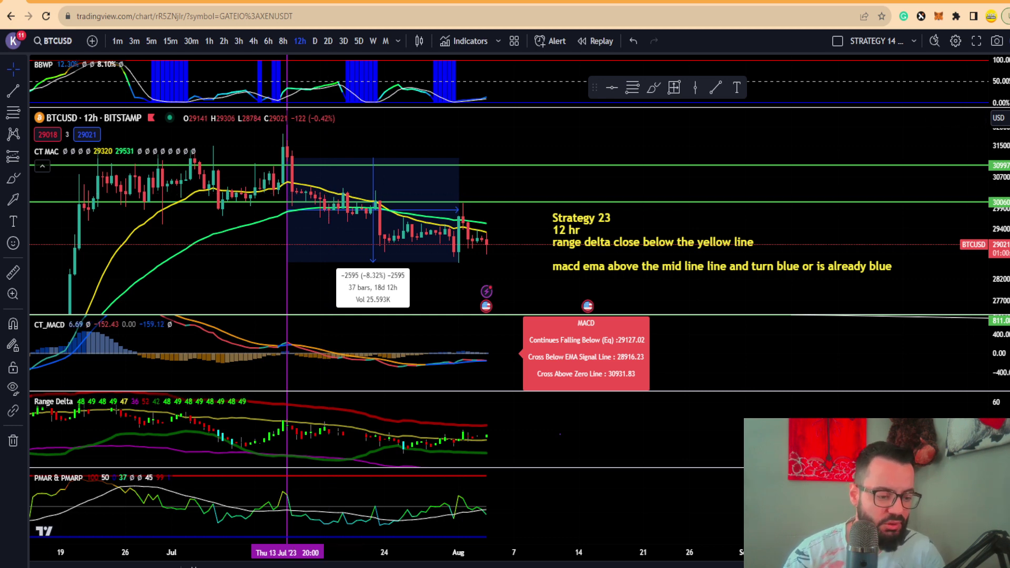
pyautogui.hotkey('alt', 'Tab')
# Scroll to the spreadsheet's totals rows, then minimize Google Sheets to reveal the BTCUSD 12h chart
pyautogui.scroll(-5, 581, 329)
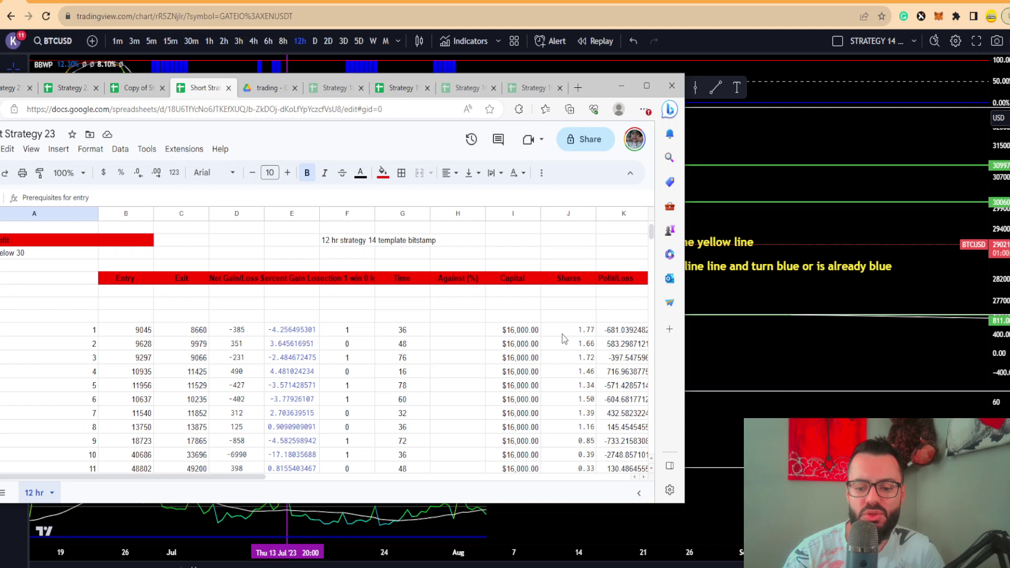
pyautogui.scroll(-5, 545, 339)
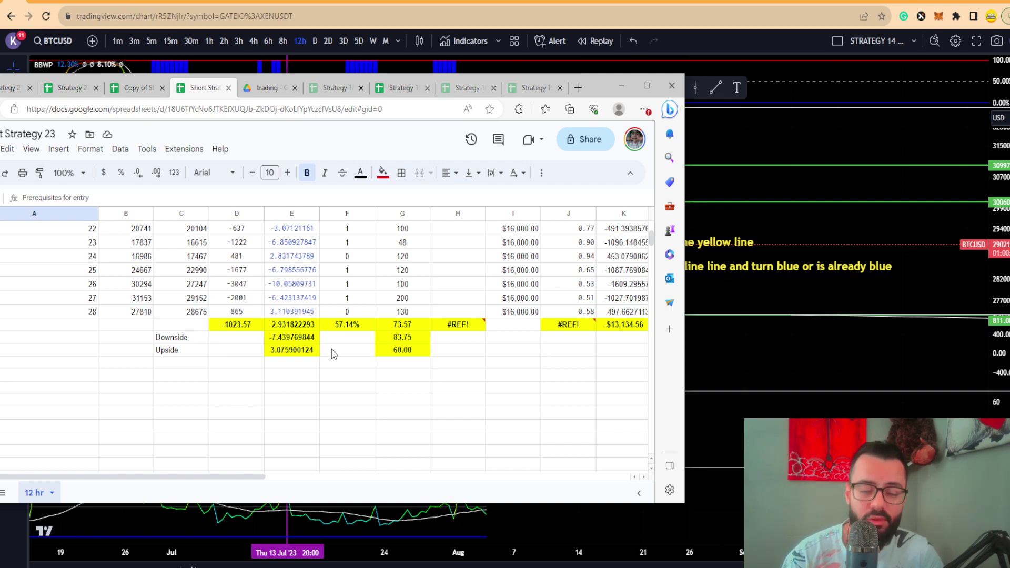
pyautogui.click(622, 86)
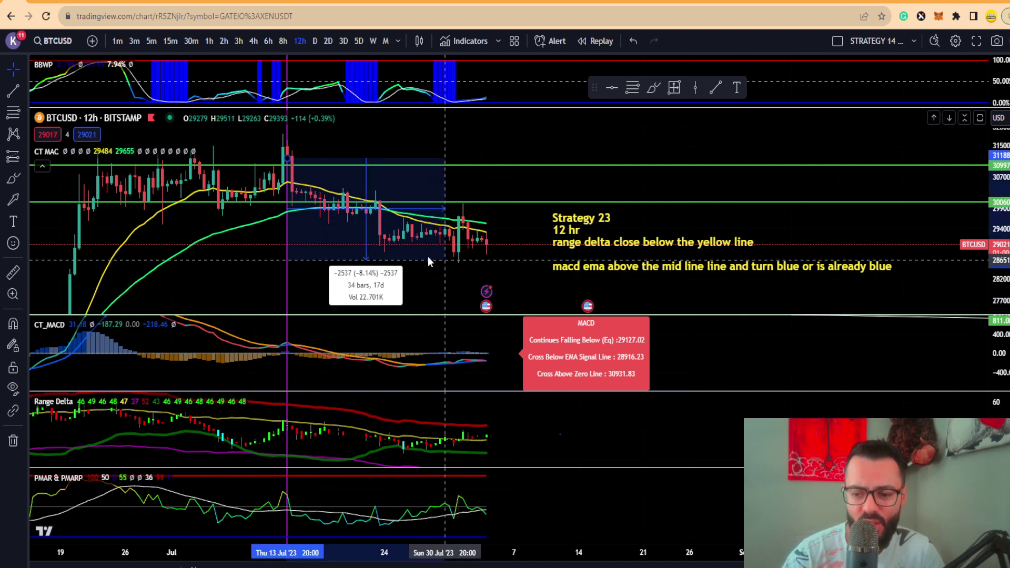
pyautogui.click(384, 251)
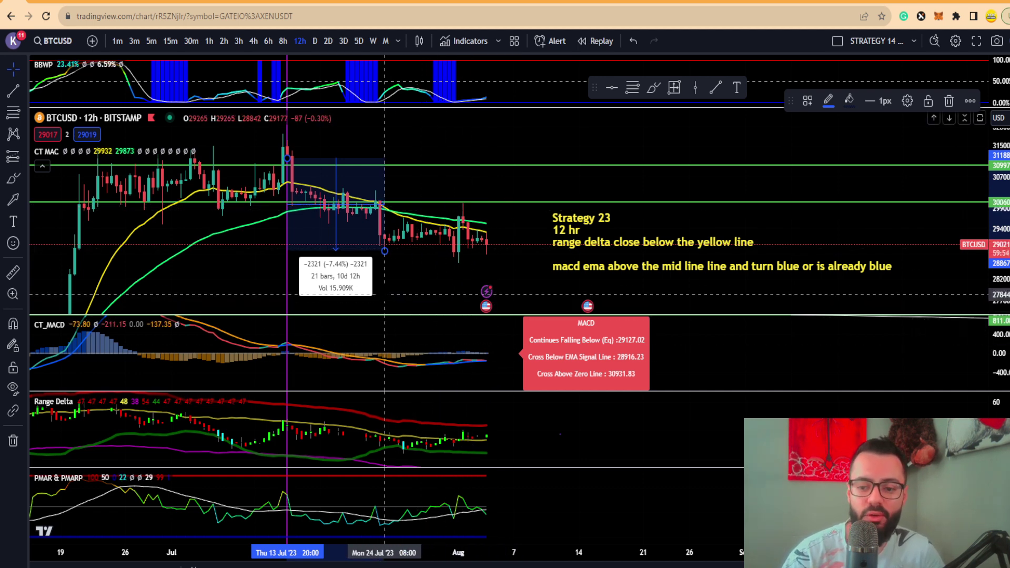
pyautogui.click(633, 41)
pyautogui.moveTo(468, 210); pyautogui.dragTo(564, 211)
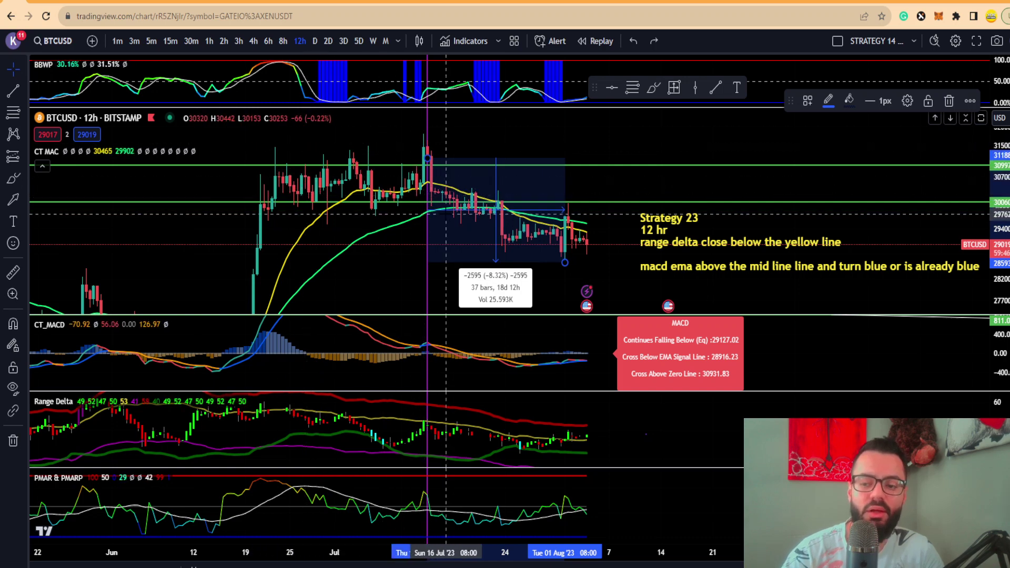
pyautogui.scroll(1, 365, 158)
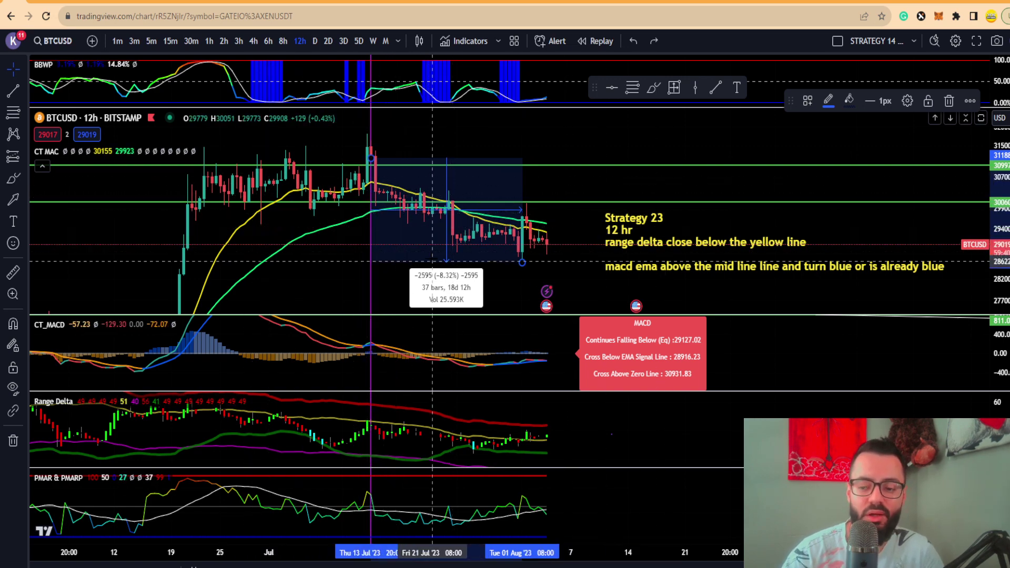
pyautogui.scroll(2, 421, 255)
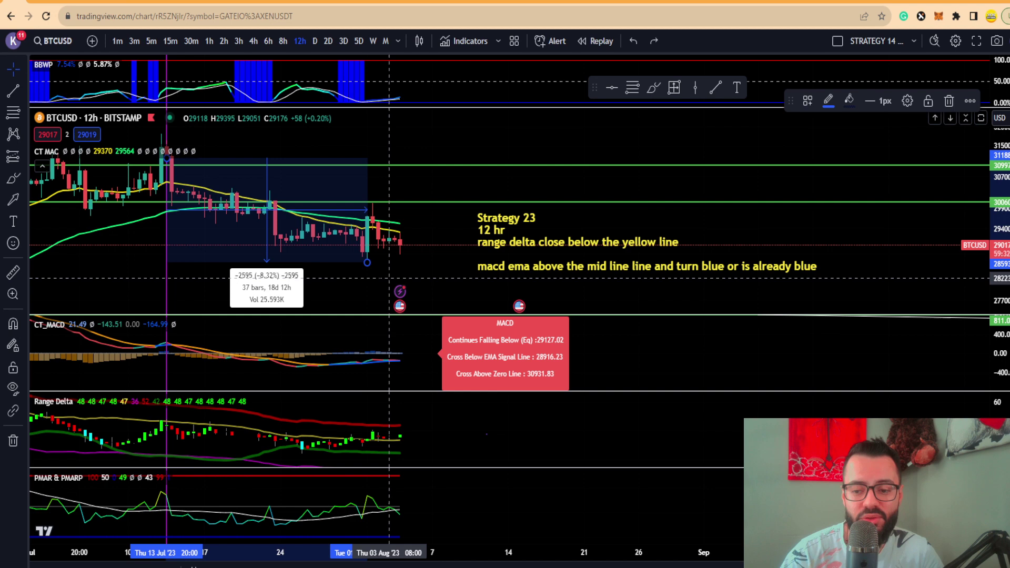
pyautogui.scroll(-1, 430, 293)
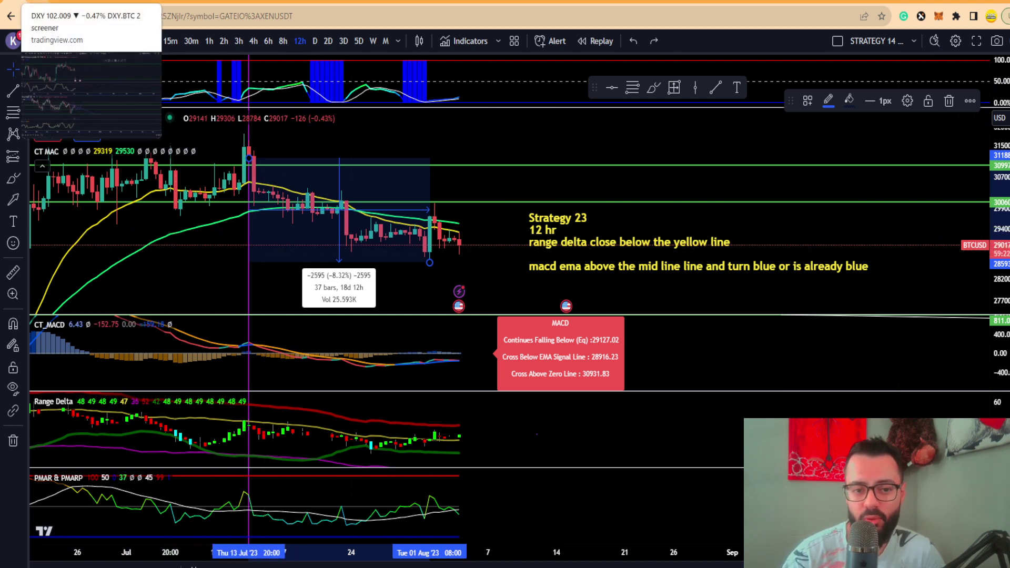
# Move past the DXY/BTC chart tab to the bls.gov CPI release schedule
pyautogui.click(89, 1)
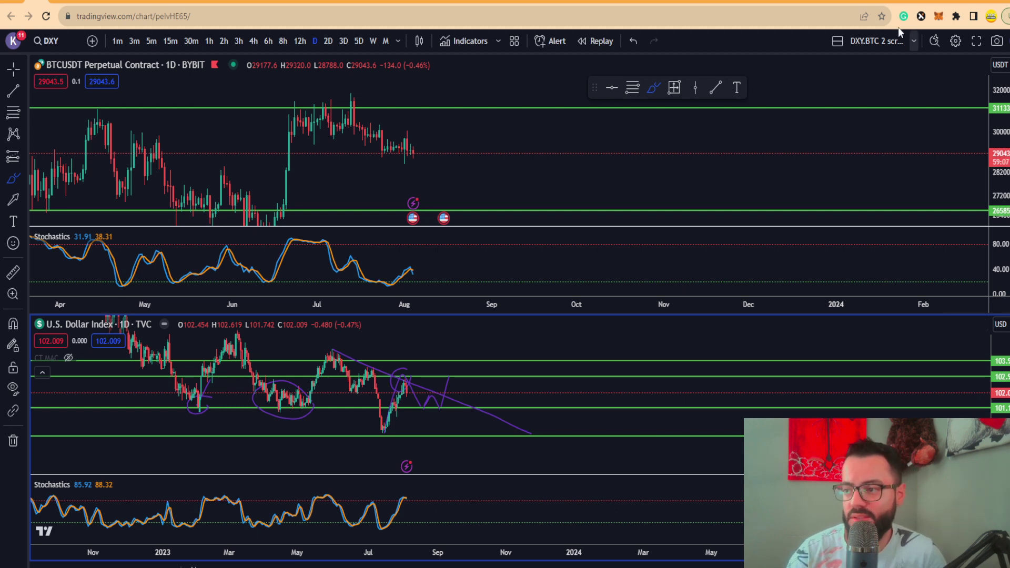
pyautogui.hotkey('ctrl', 'Tab')
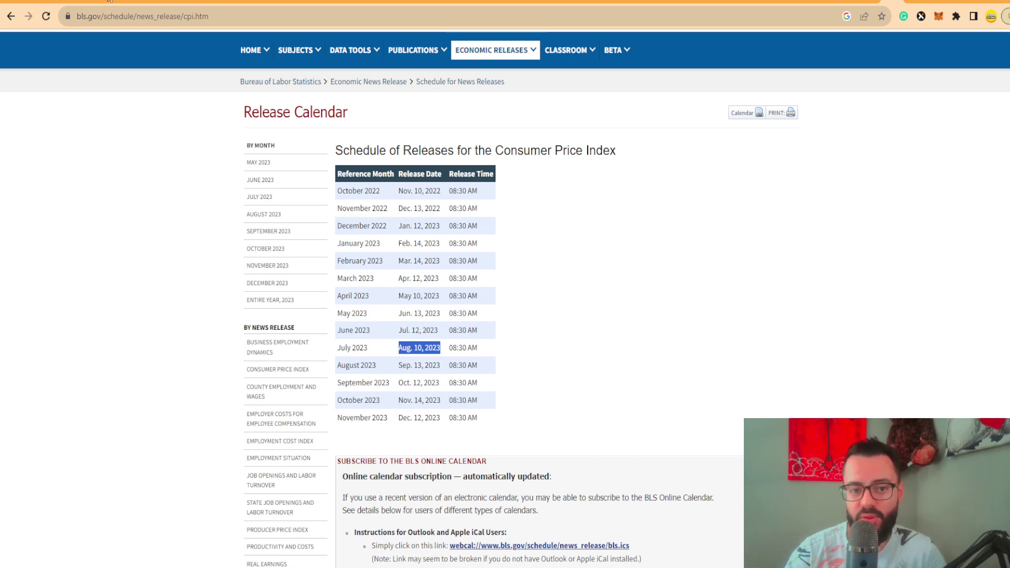
# Return from the CPI calendar to the daily BTCUSDT and Dollar Index charts
pyautogui.hotkey('ctrl', 'Tab')
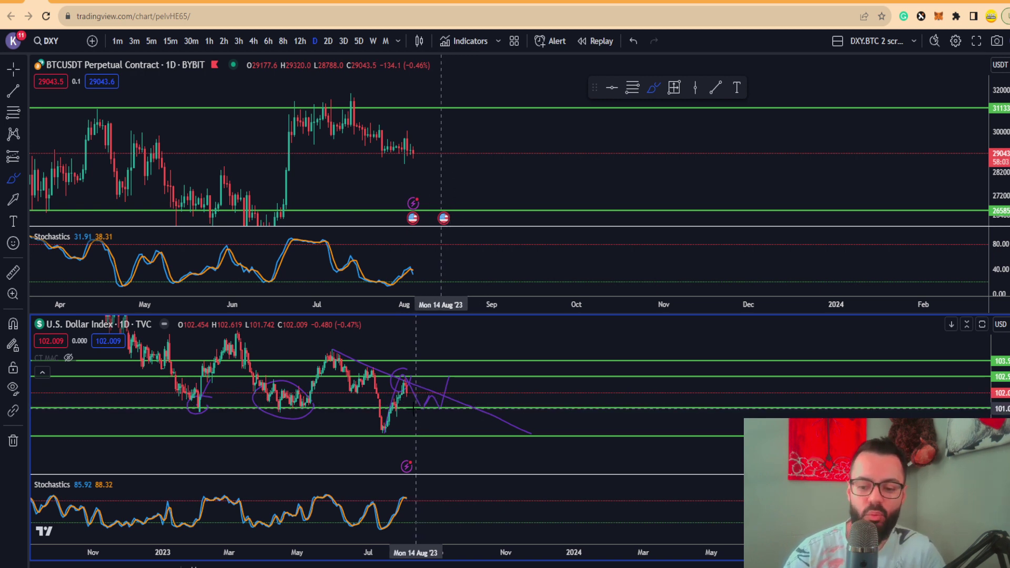
pyautogui.scroll(-3, 294, 405)
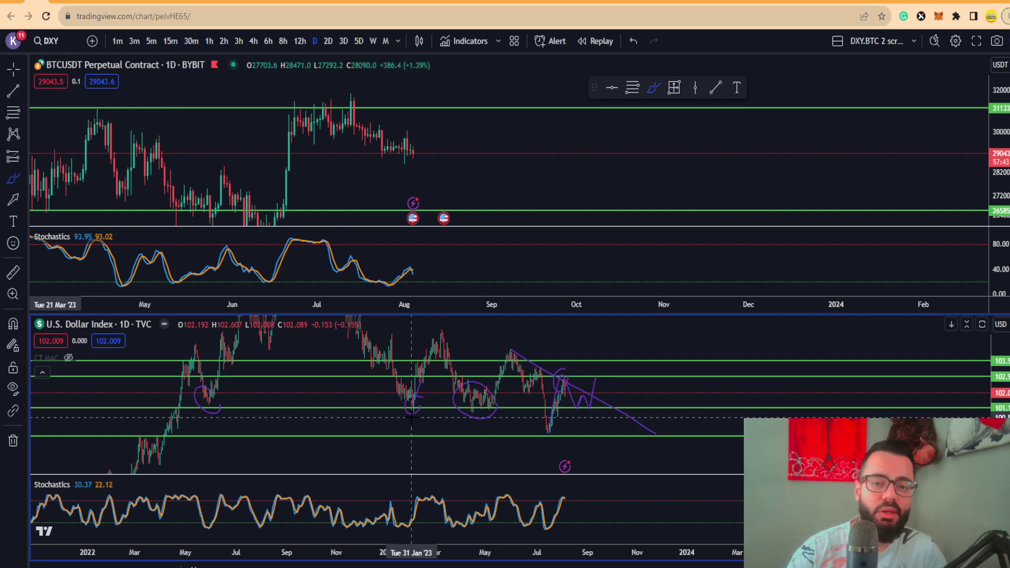
pyautogui.scroll(1, 411, 417)
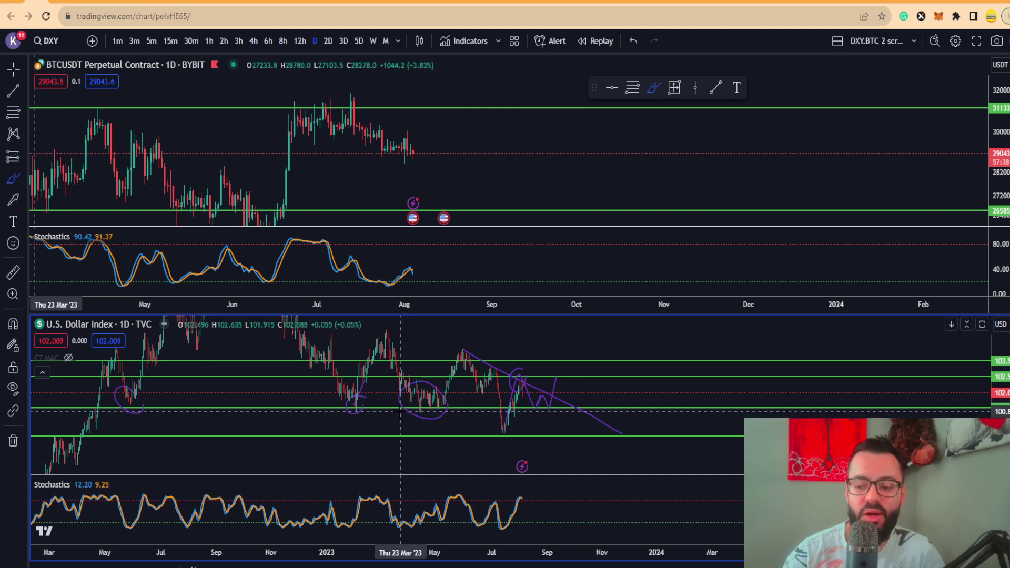
pyautogui.scroll(1, 401, 410)
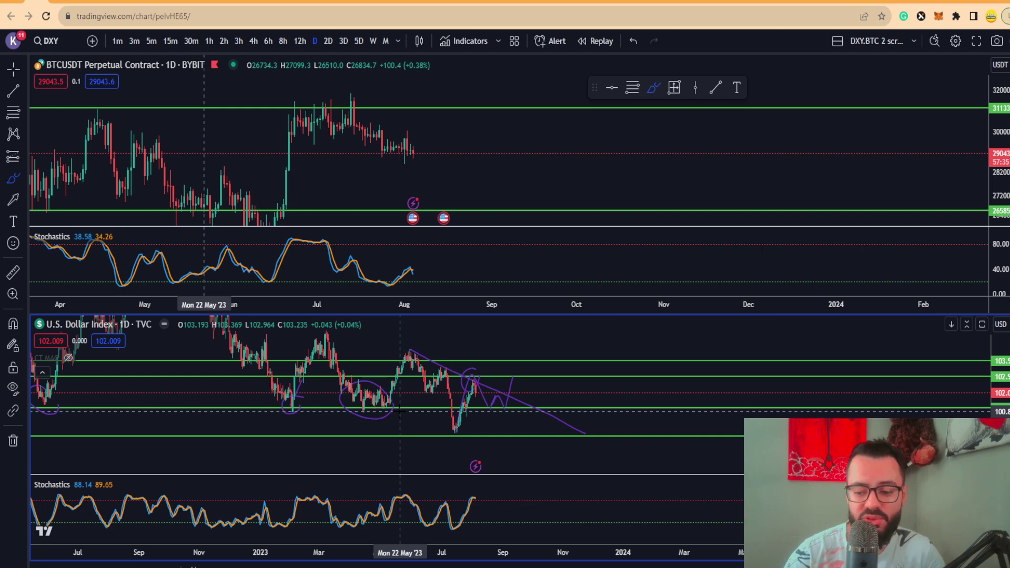
pyautogui.scroll(1, 432, 416)
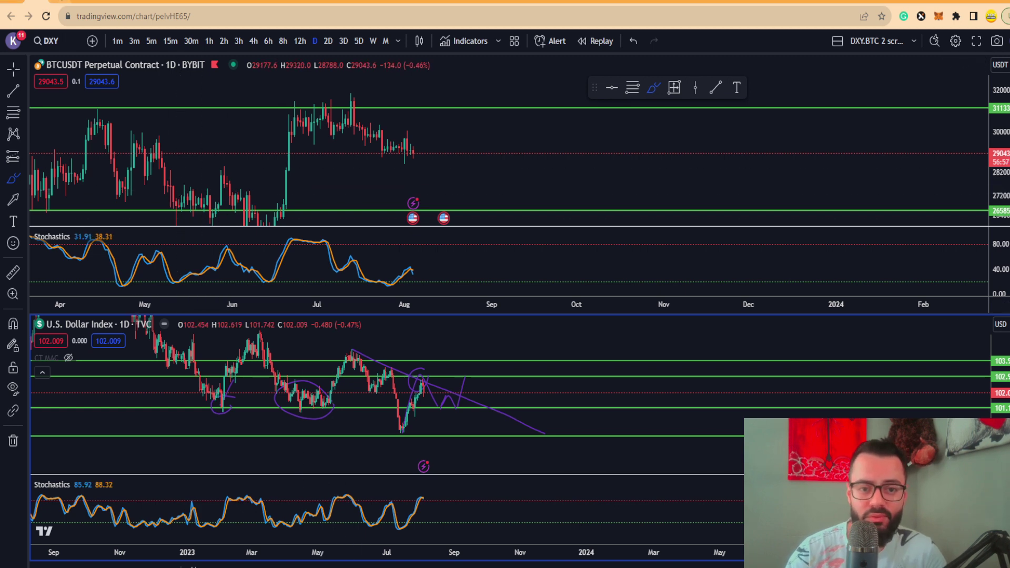
pyautogui.click(95, 2)
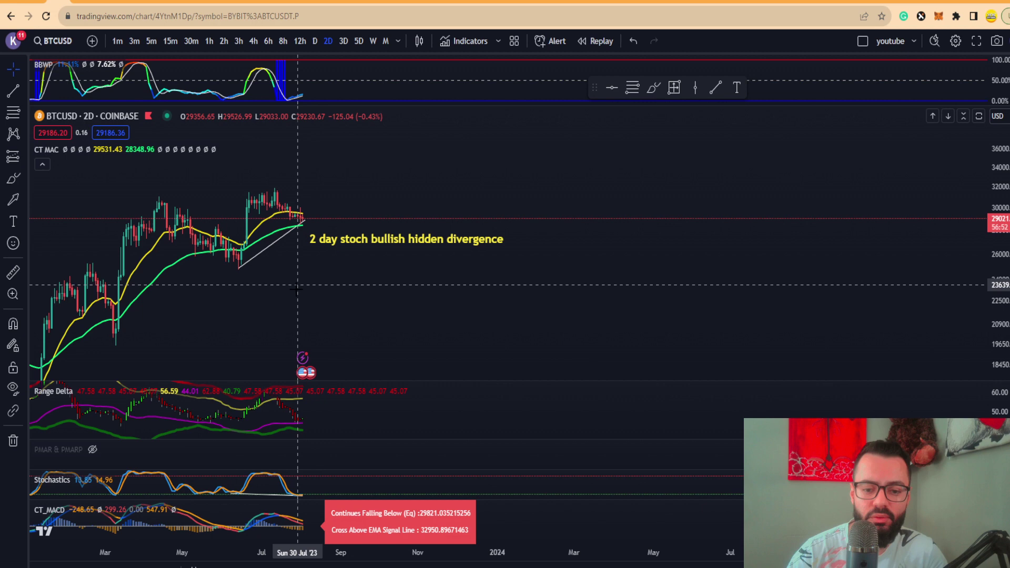
pyautogui.hscroll(-5, 368, 320)
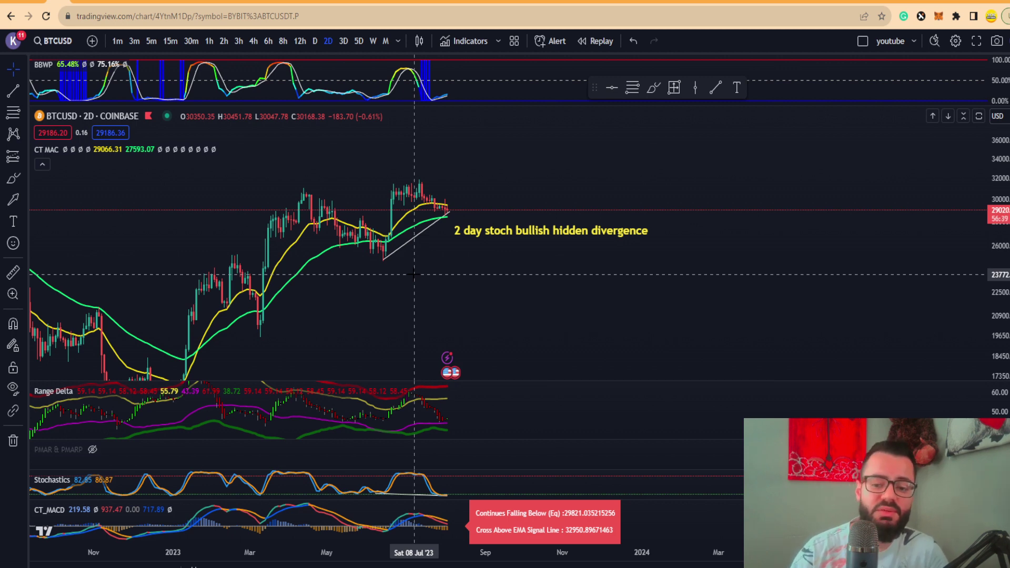
pyautogui.hscroll(-5, 413, 263)
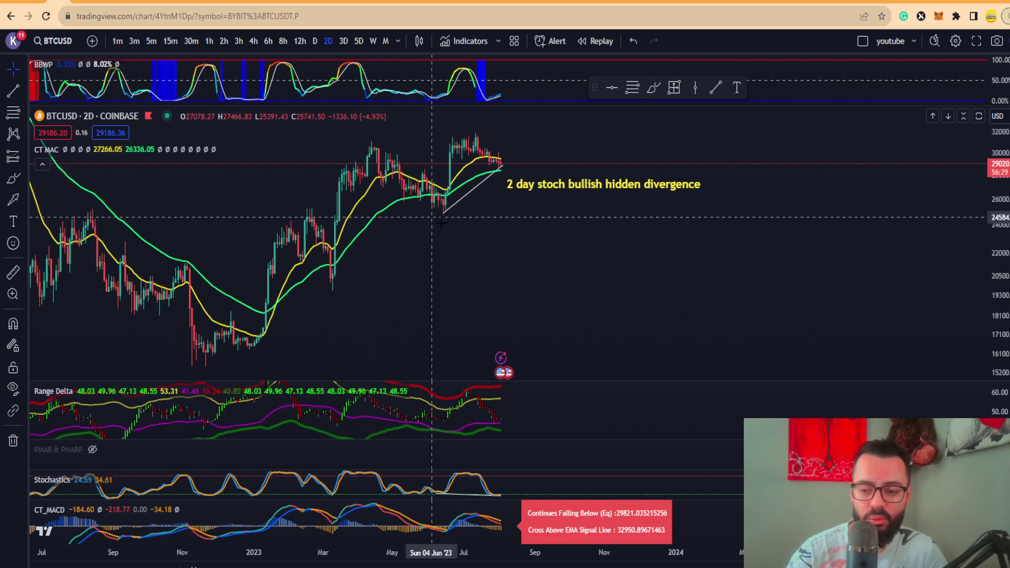
pyautogui.moveTo(418, 253); pyautogui.dragTo(320, 262)
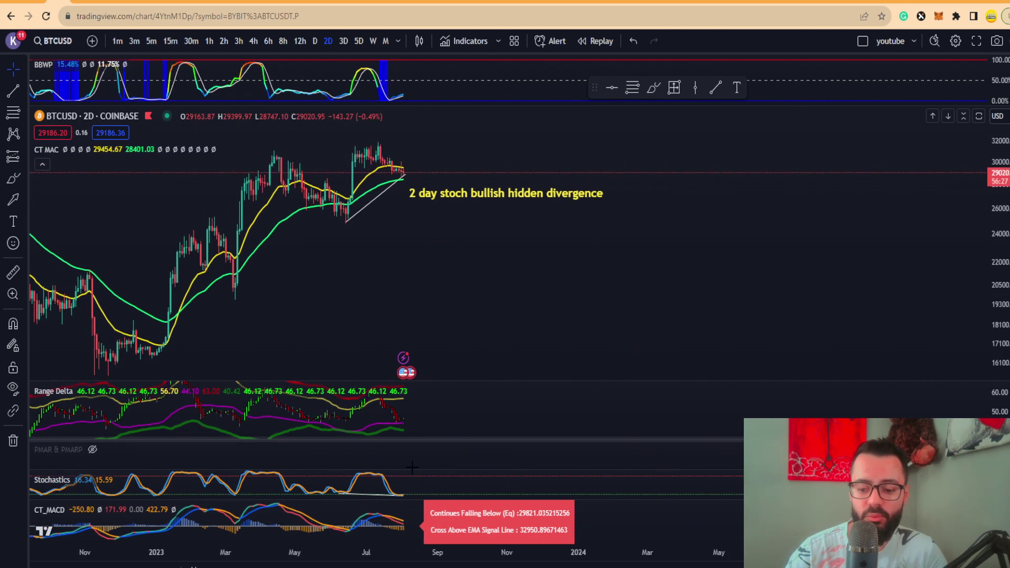
pyautogui.doubleClick(412, 484)
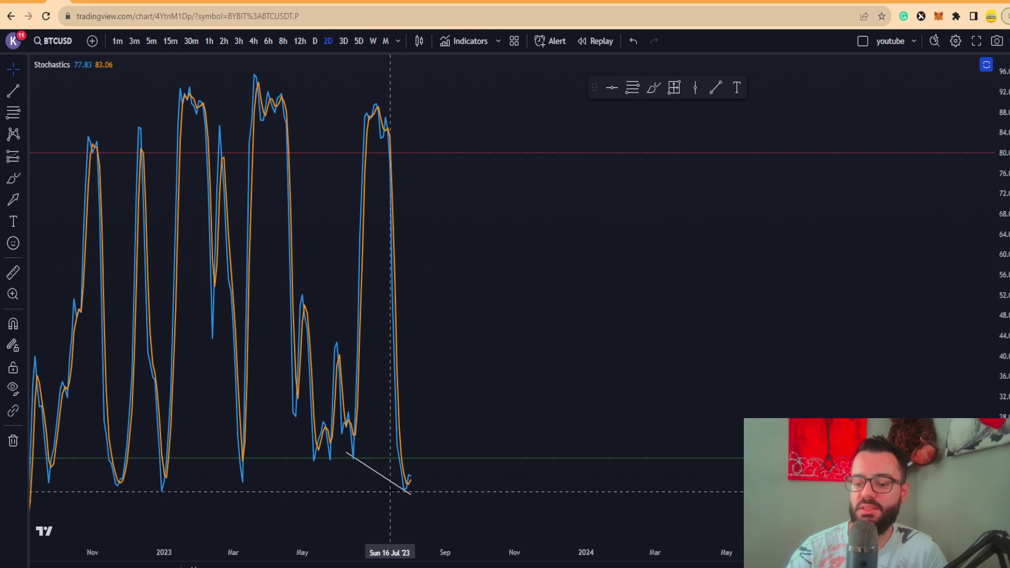
pyautogui.click(410, 495)
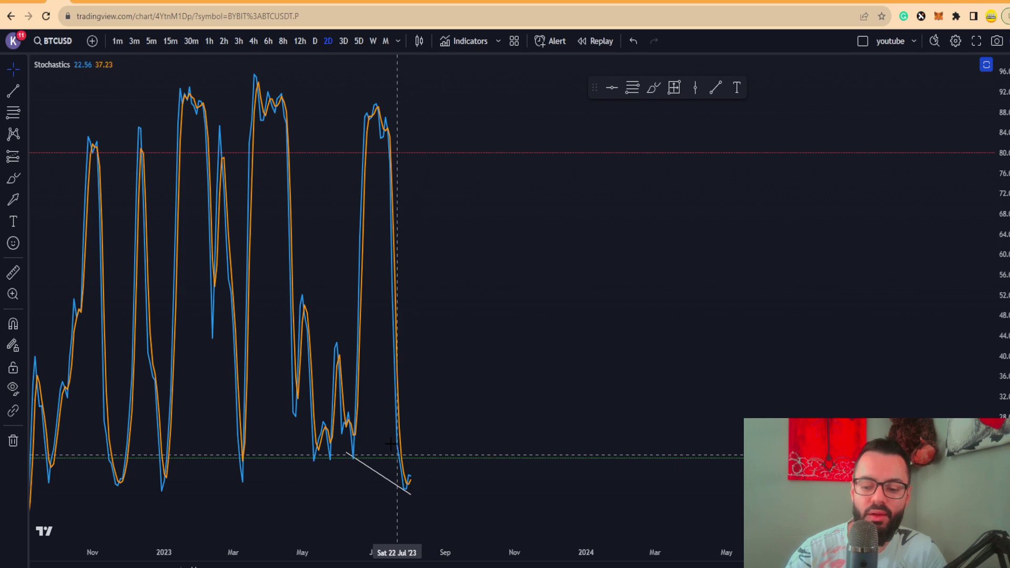
pyautogui.doubleClick(439, 294)
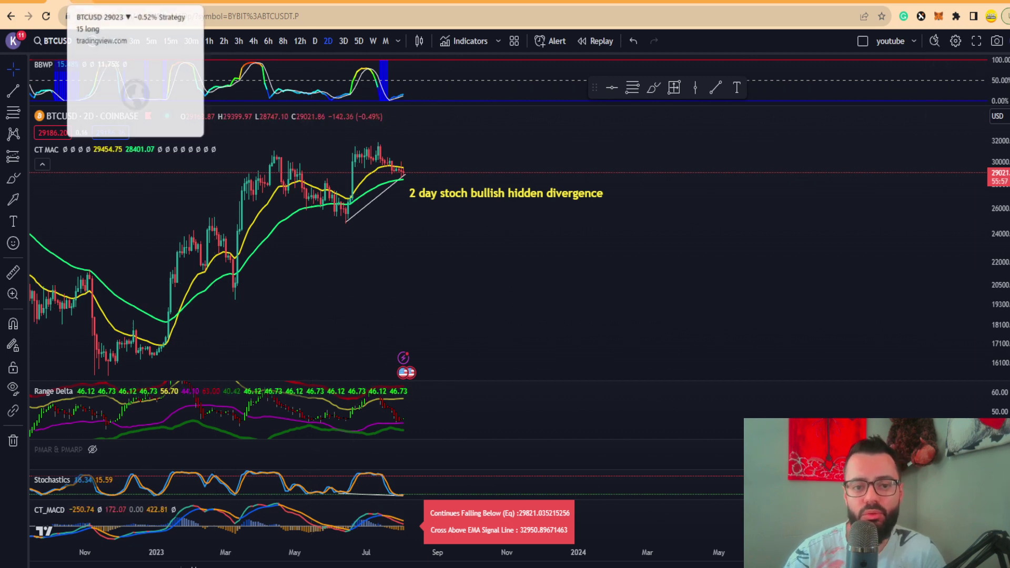
# Switch past the BTC 2D strategy chart to the XENUSDT 12h Gate.io chart
pyautogui.hotkey('ctrl', 'Tab')
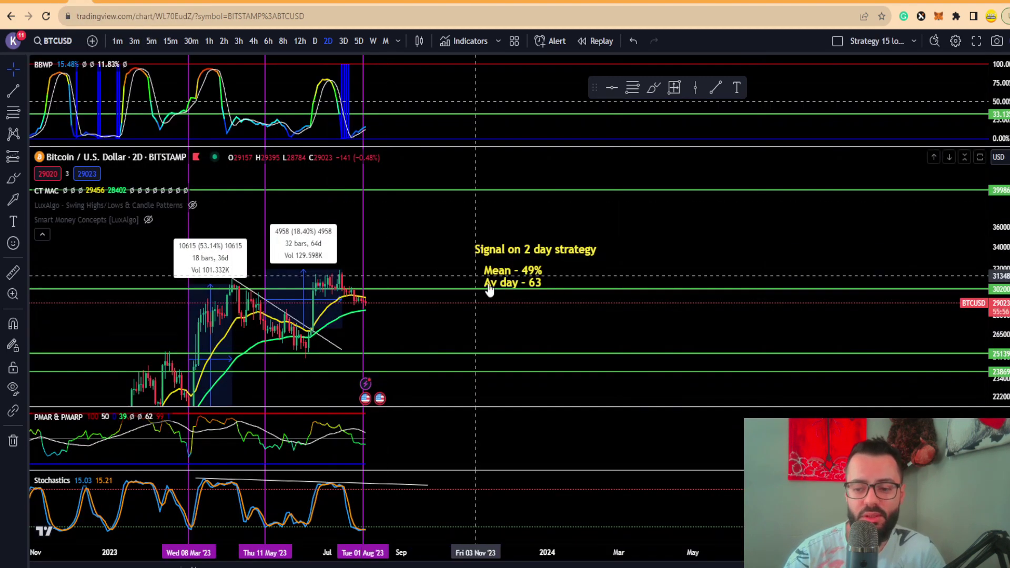
pyautogui.hotkey('ctrl', 'Tab')
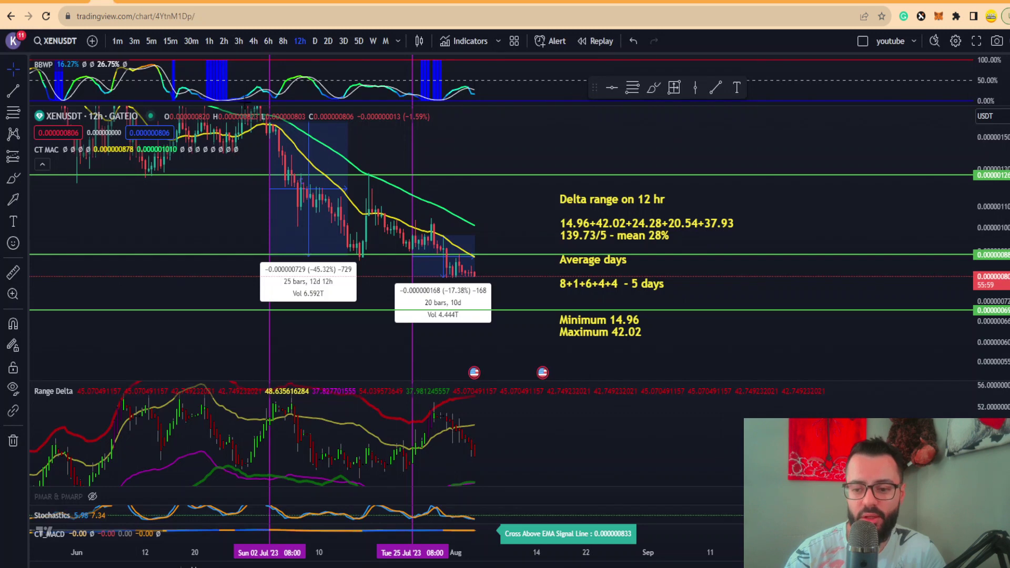
pyautogui.scroll(2, 955, 323)
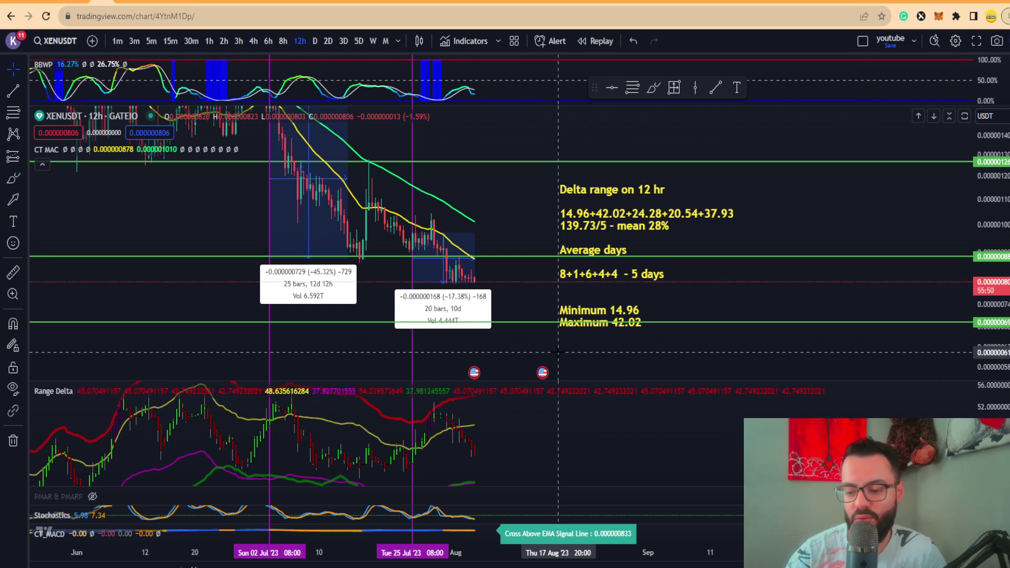
# Maximize the Range Delta pane, pan to earlier July candles, then restore the layout
pyautogui.doubleClick(481, 452)
pyautogui.scroll(3, 478, 430)
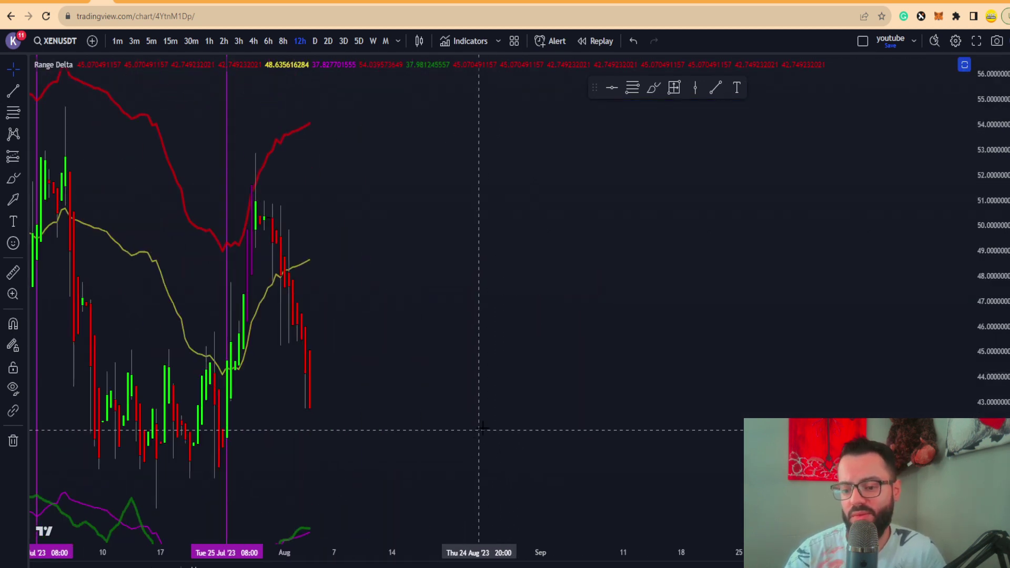
pyautogui.moveTo(445, 387); pyautogui.dragTo(583, 387)
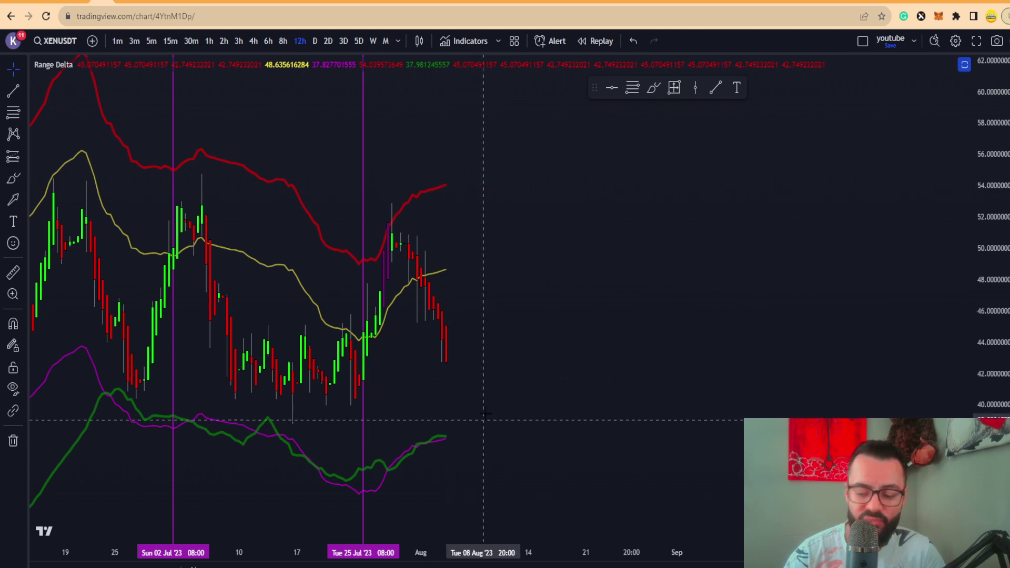
pyautogui.doubleClick(446, 392)
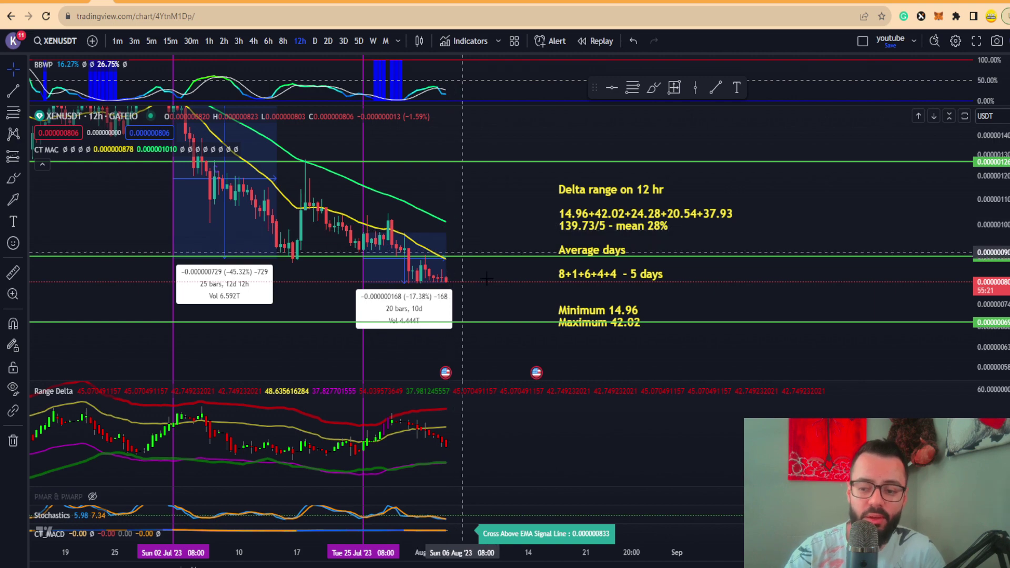
pyautogui.scroll(-2, 489, 292)
pyautogui.scroll(-1, 539, 306)
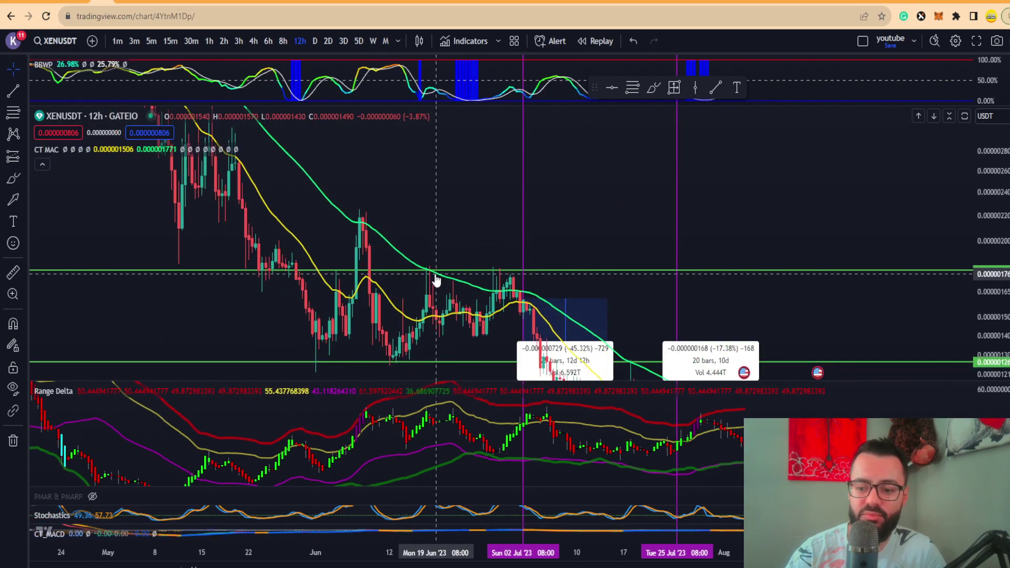
pyautogui.click(262, 163)
pyautogui.moveTo(495, 303); pyautogui.dragTo(359, 239)
pyautogui.moveTo(440, 307)
pyautogui.mouseDown()
pyautogui.moveTo(406, 271)
pyautogui.moveTo(342, 253)
pyautogui.mouseUp()
pyautogui.click(632, 42)
pyautogui.moveTo(502, 334); pyautogui.dragTo(411, 298)
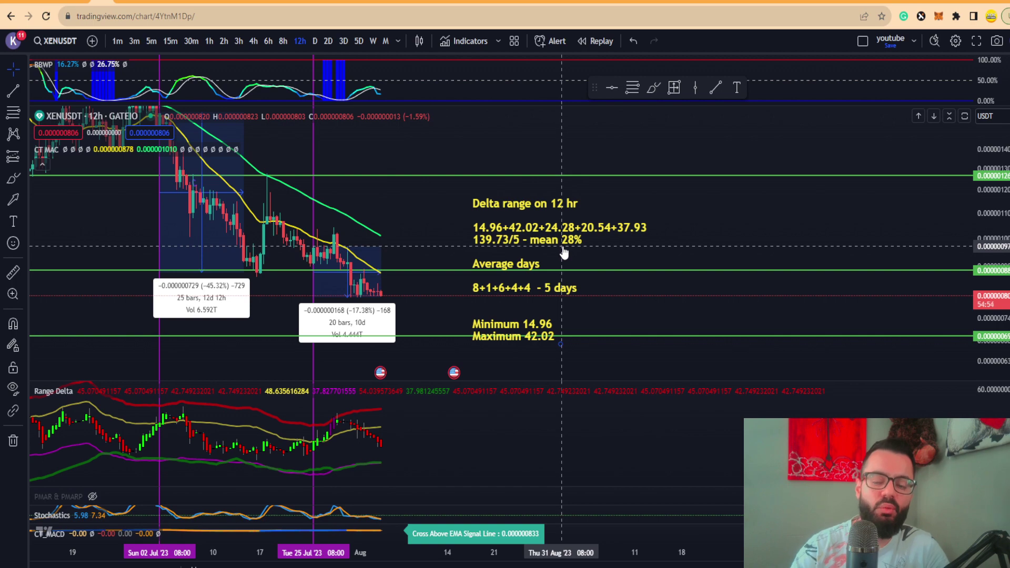
pyautogui.scroll(-5, 563, 252)
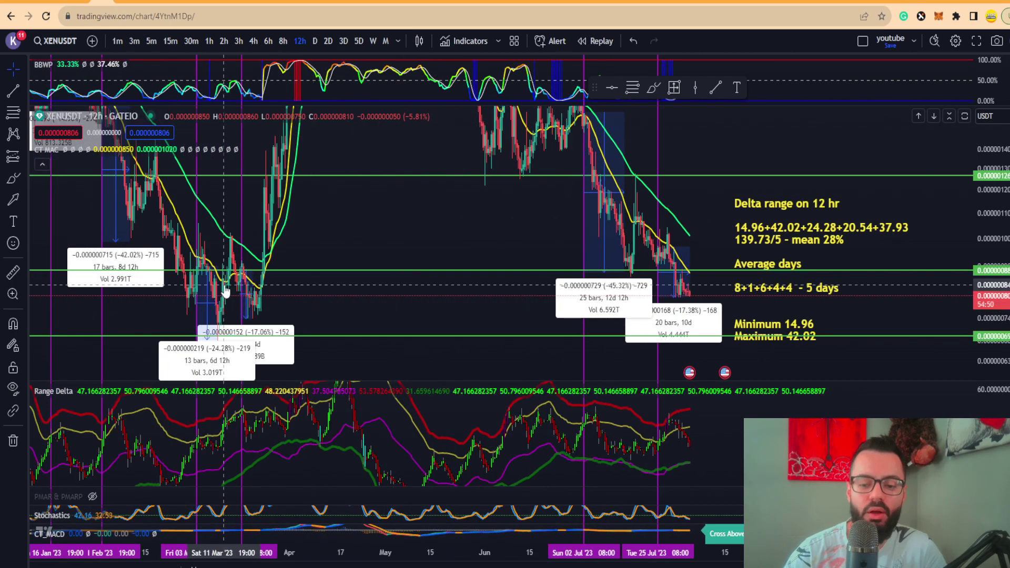
pyautogui.scroll(2, 247, 311)
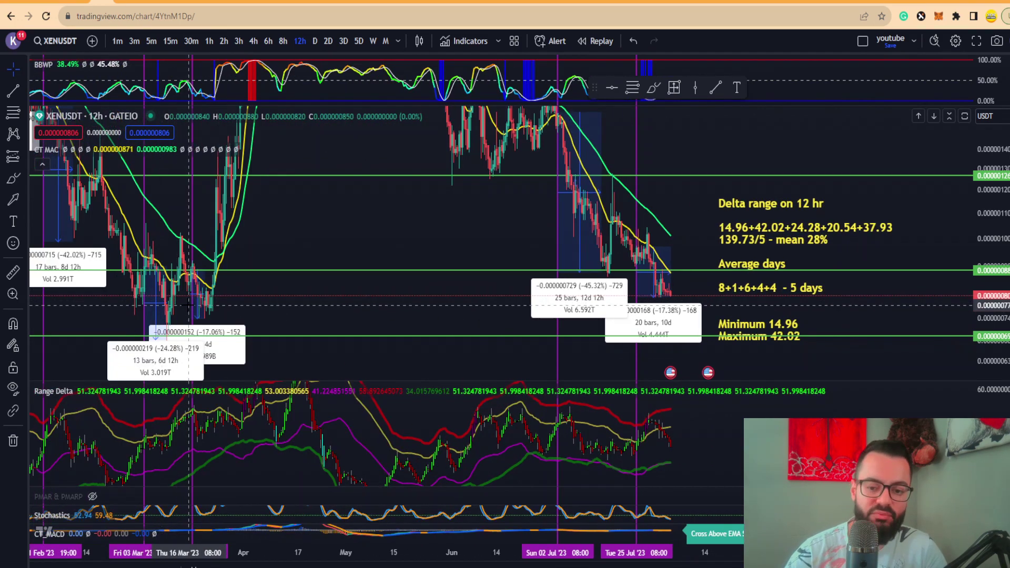
pyautogui.scroll(4, 258, 320)
pyautogui.scroll(1, 257, 321)
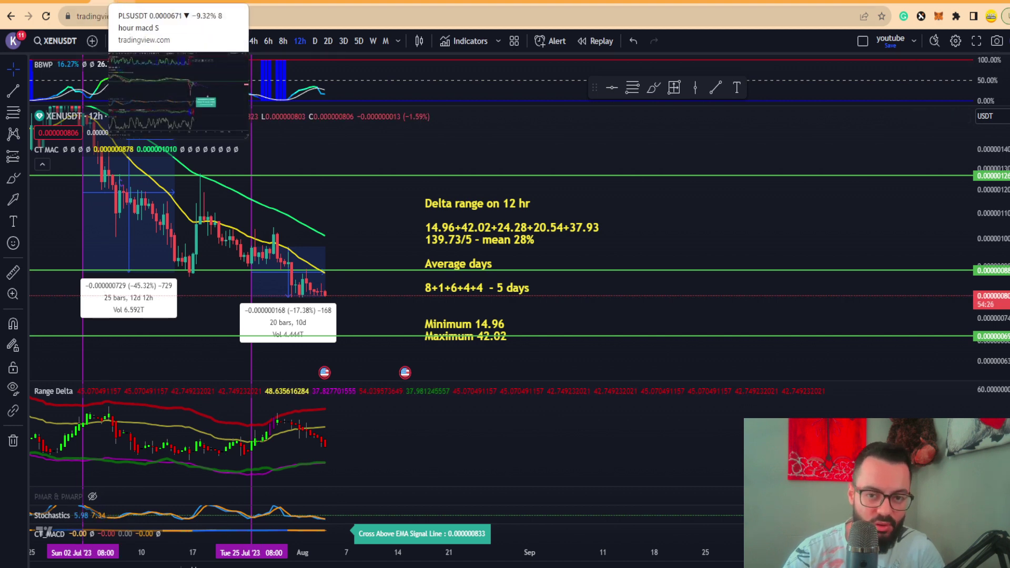
# Switch to the PLSUSDT 4h tab, zoom slightly, and compress the price scale for a wider range
pyautogui.click(153, 2)
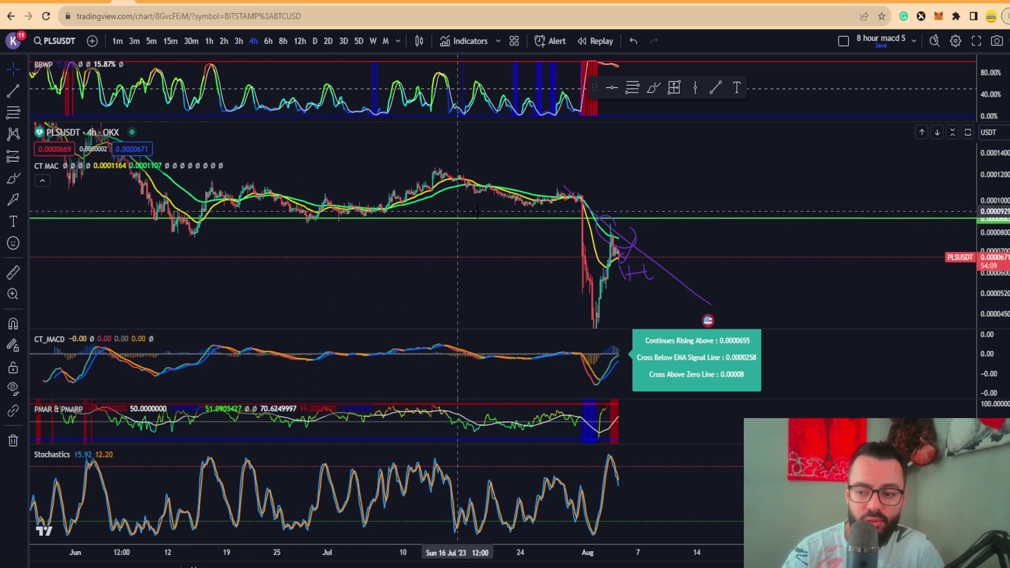
pyautogui.scroll(1, 572, 244)
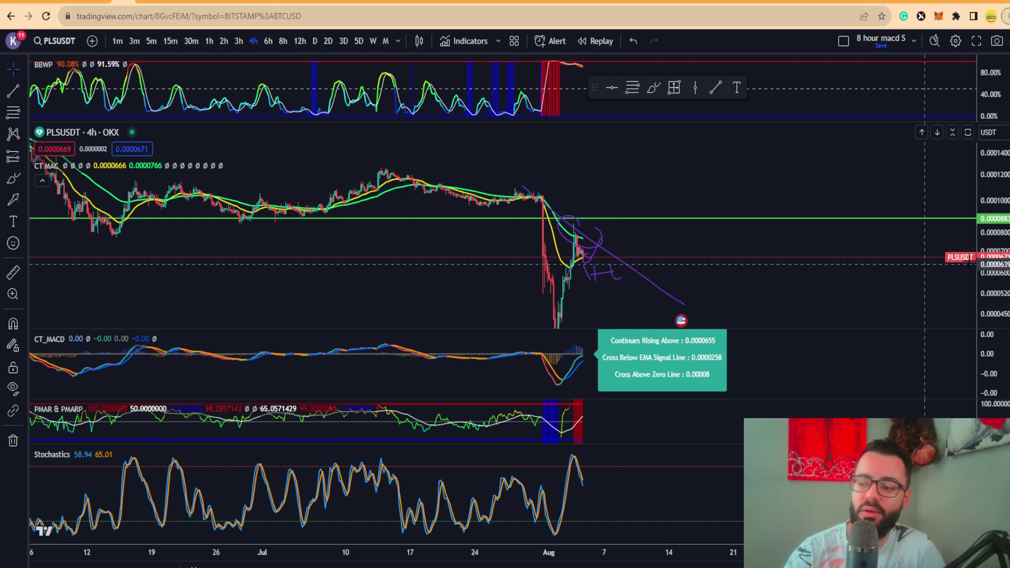
pyautogui.moveTo(993, 247); pyautogui.dragTo(993, 274)
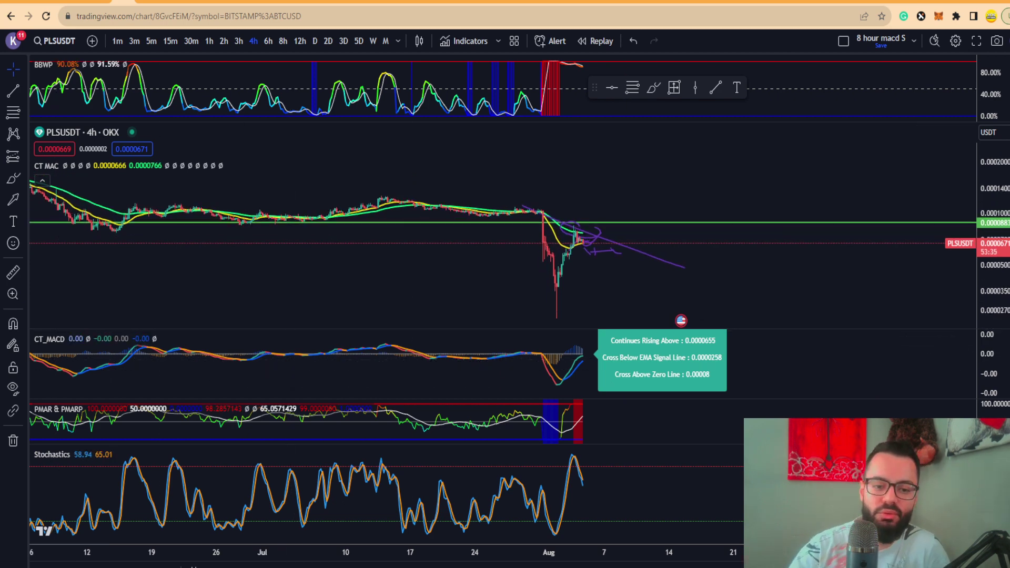
pyautogui.click(13, 272)
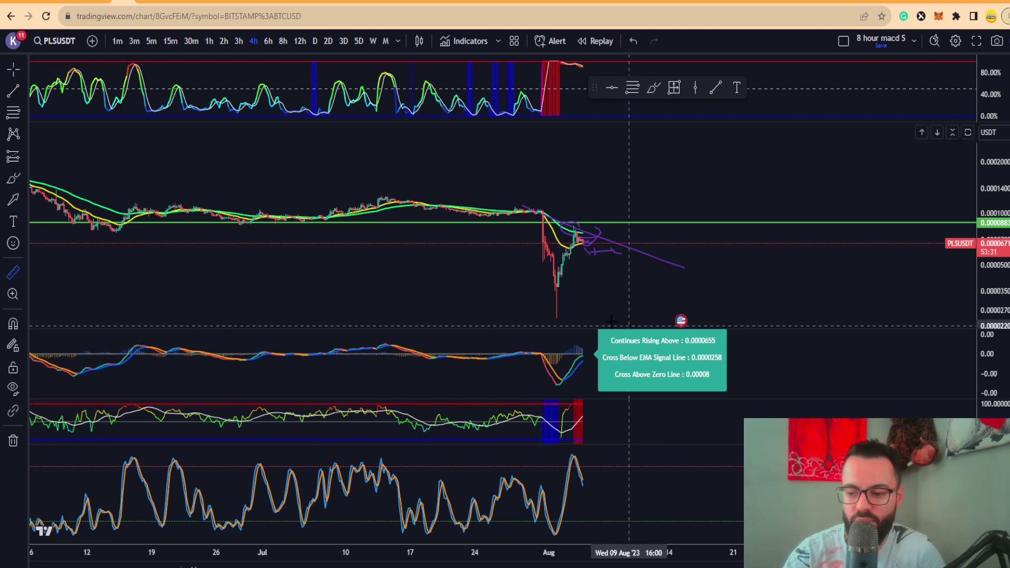
pyautogui.click(586, 316)
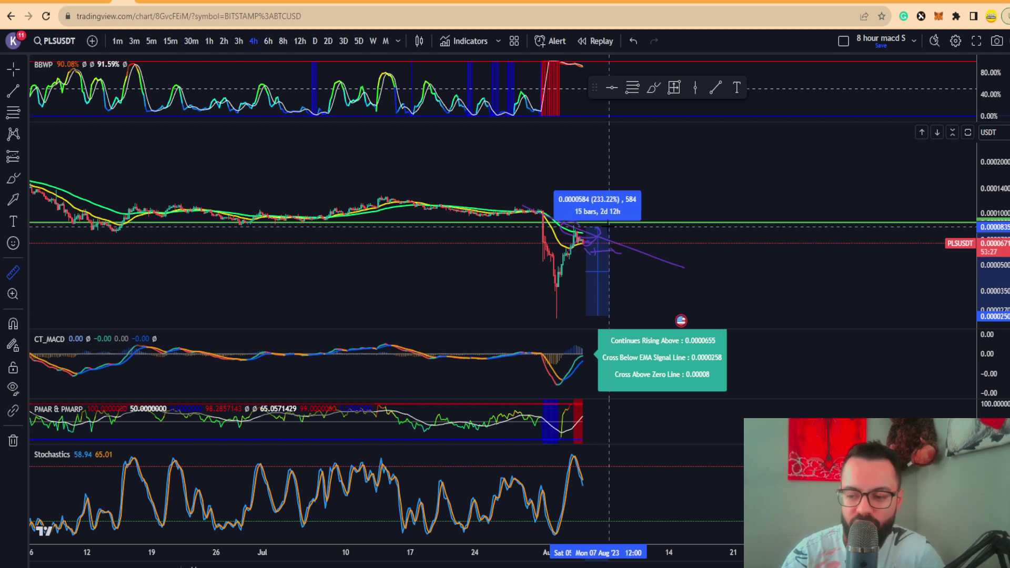
pyautogui.click(609, 233)
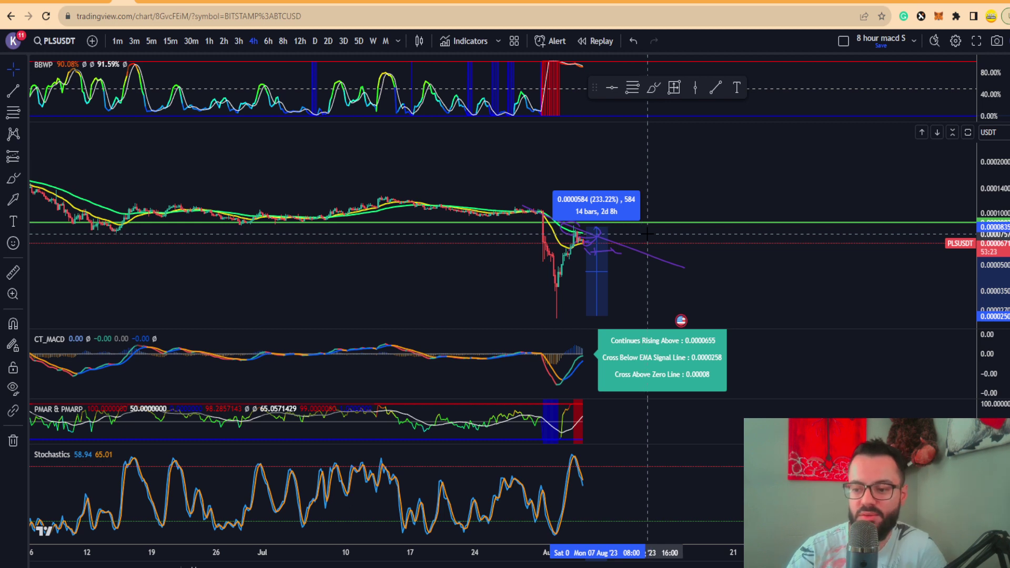
pyautogui.click(641, 232)
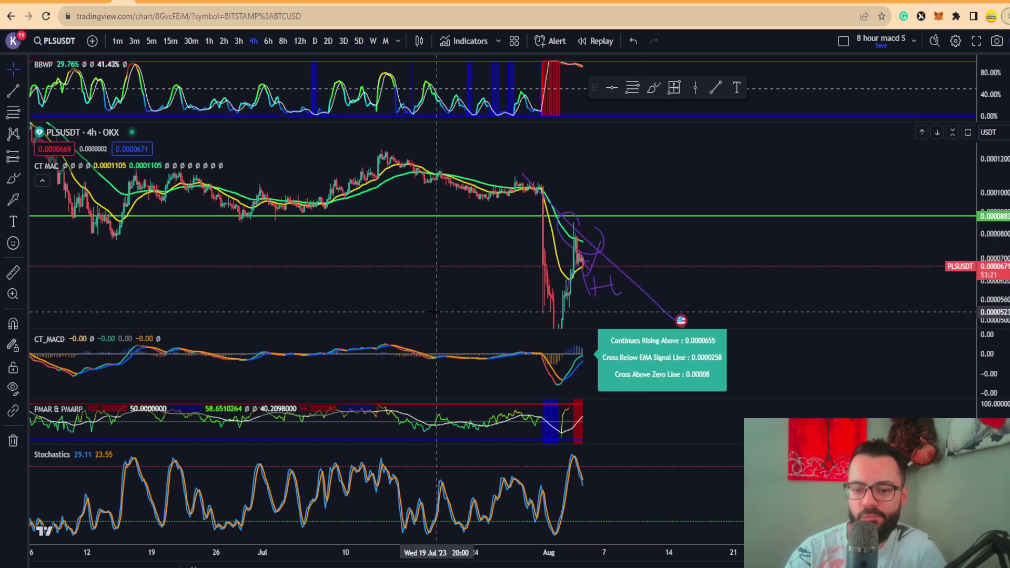
pyautogui.scroll(-2, 421, 305)
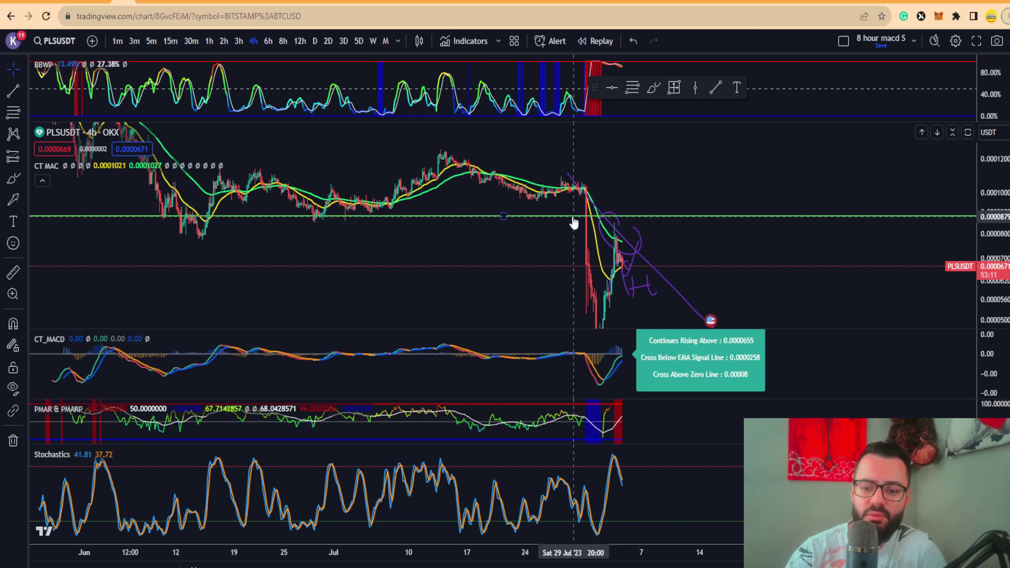
pyautogui.hscroll(-3, 394, 230)
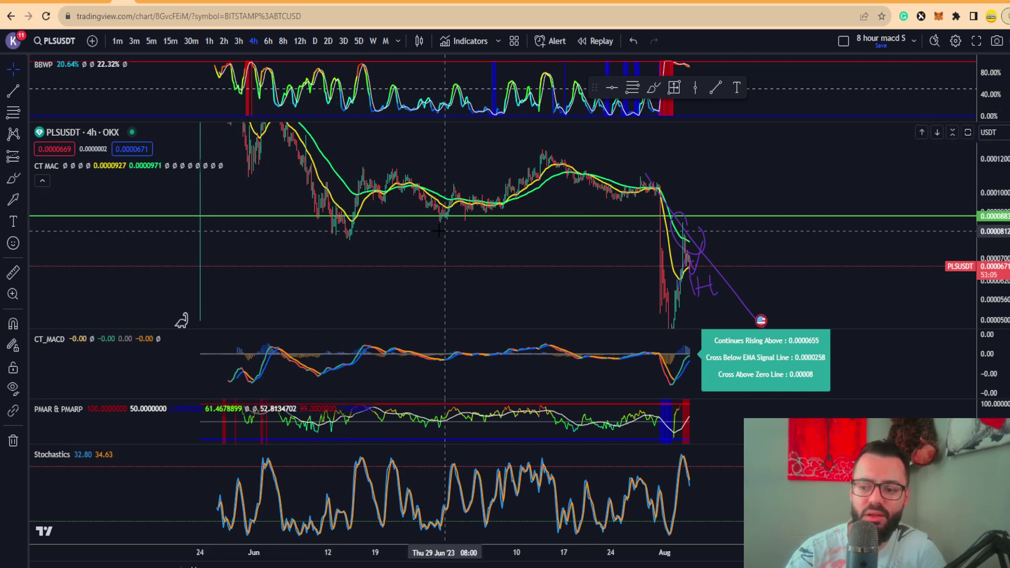
pyautogui.hscroll(1, 368, 194)
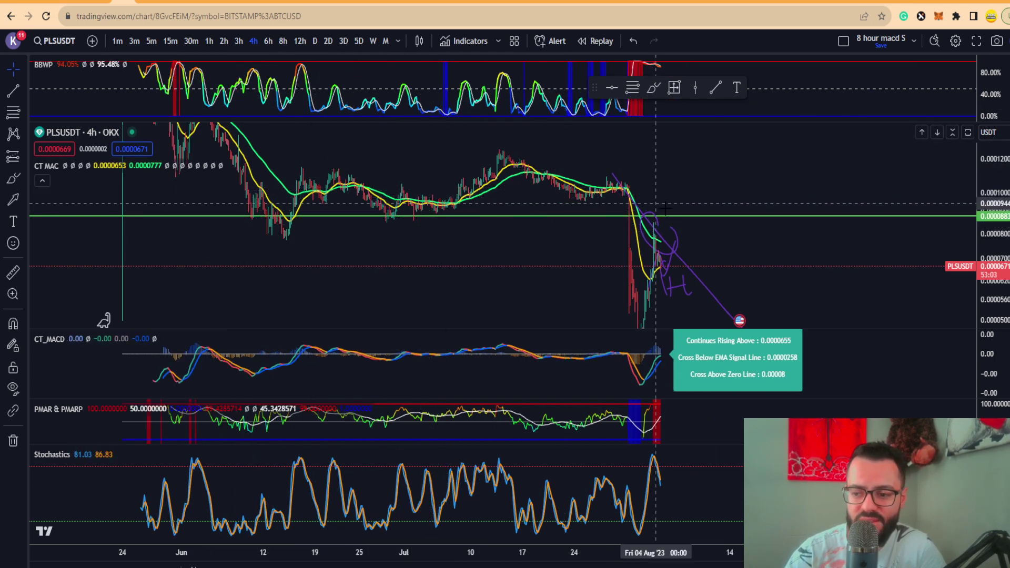
pyautogui.hscroll(2, 616, 226)
pyautogui.hscroll(2, 616, 226)
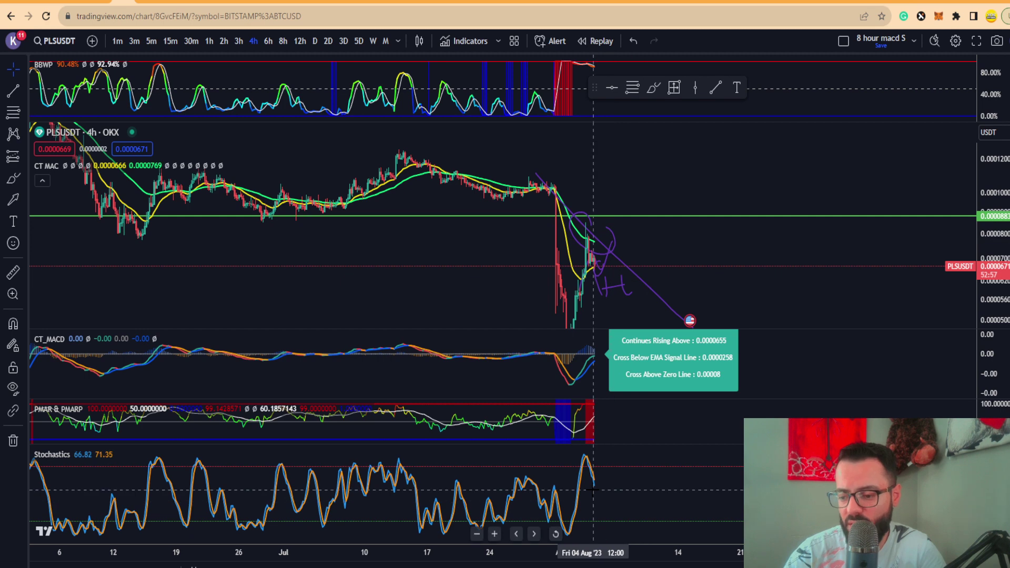
# Briefly maximize the Stochastics pane, then brush a small purple stroke beside the annotations
pyautogui.doubleClick(558, 532)
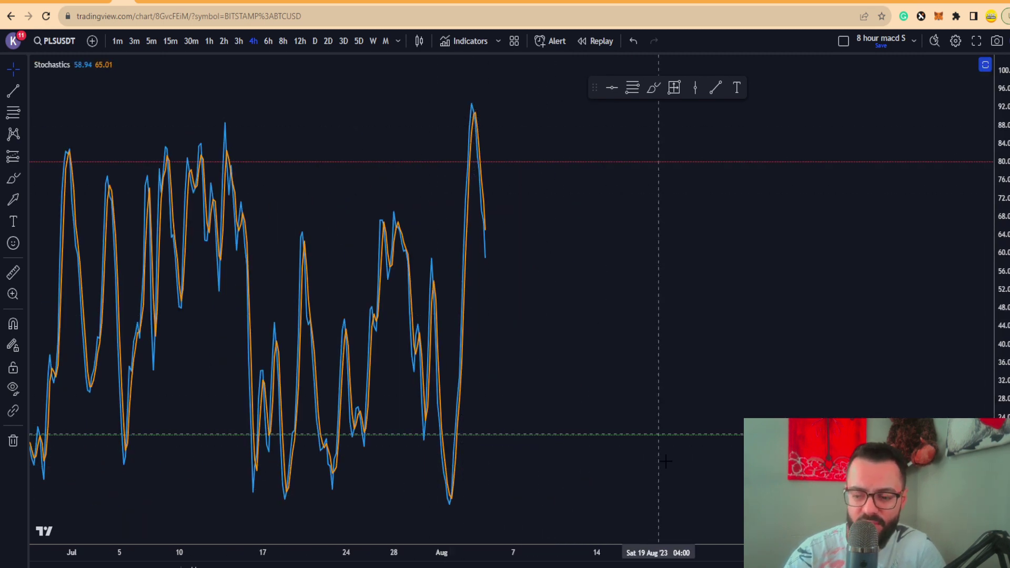
pyautogui.doubleClick(515, 288)
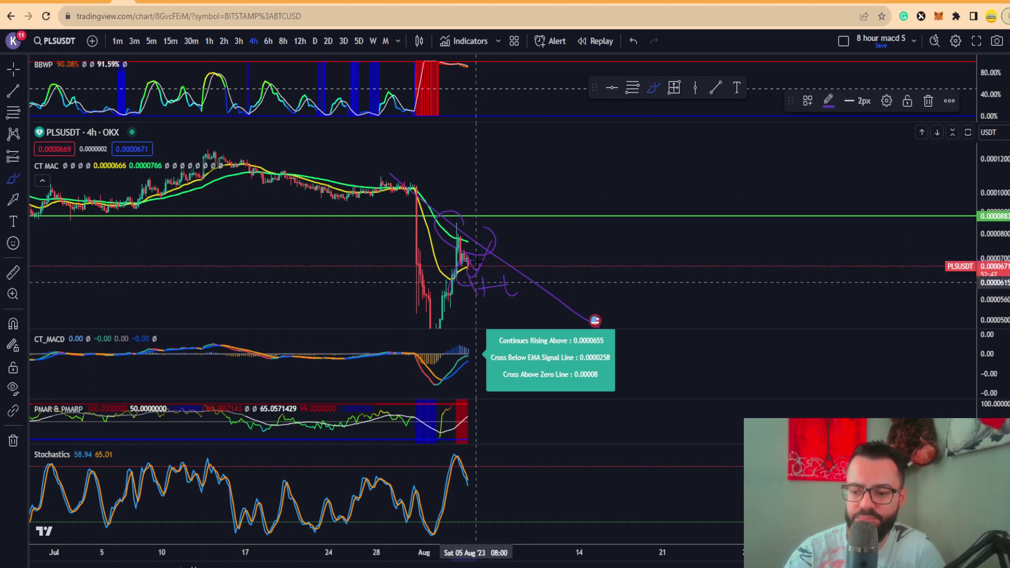
pyautogui.moveTo(508, 269)
pyautogui.mouseDown()
pyautogui.moveTo(512, 292)
pyautogui.moveTo(535, 298)
pyautogui.mouseUp()
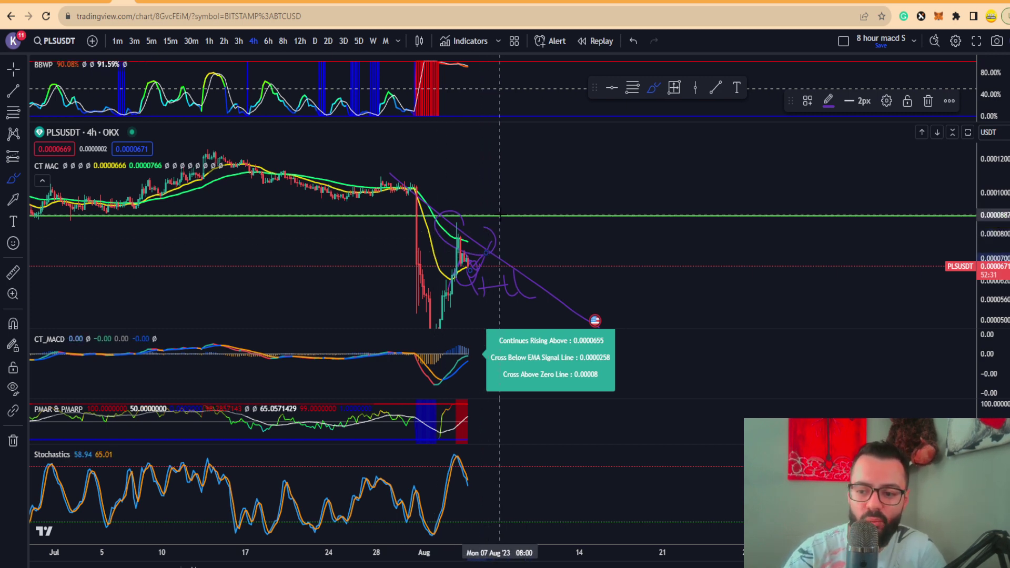
pyautogui.scroll(-2, 507, 217)
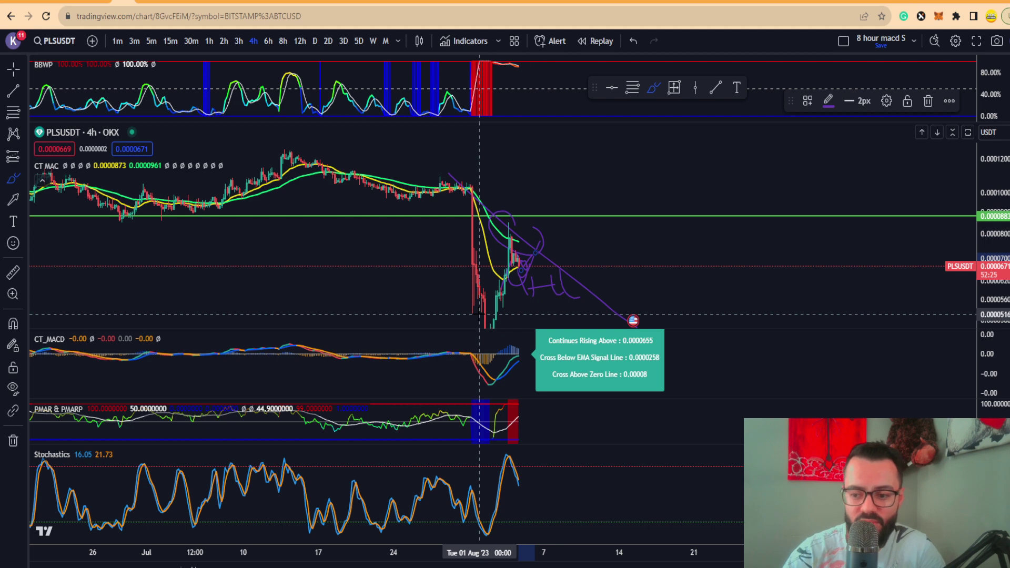
pyautogui.scroll(1, 478, 315)
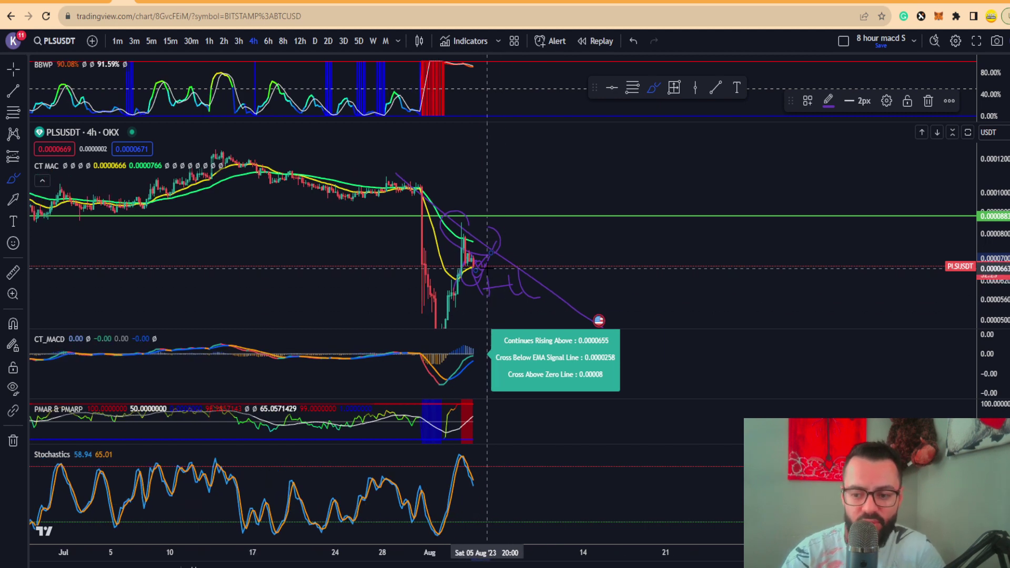